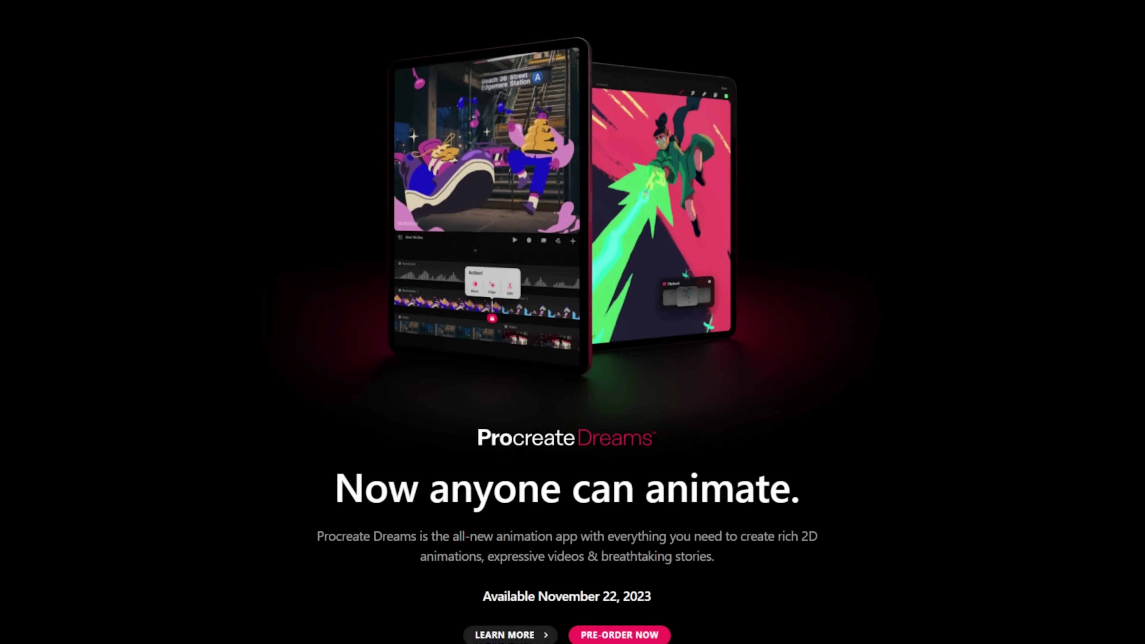
Scroll the Procreate Dreams page past the 'Now anyone can animate.' hero to the art studio card
scroll(572, 322, down, 5)
scroll(572, 322, down, 9)
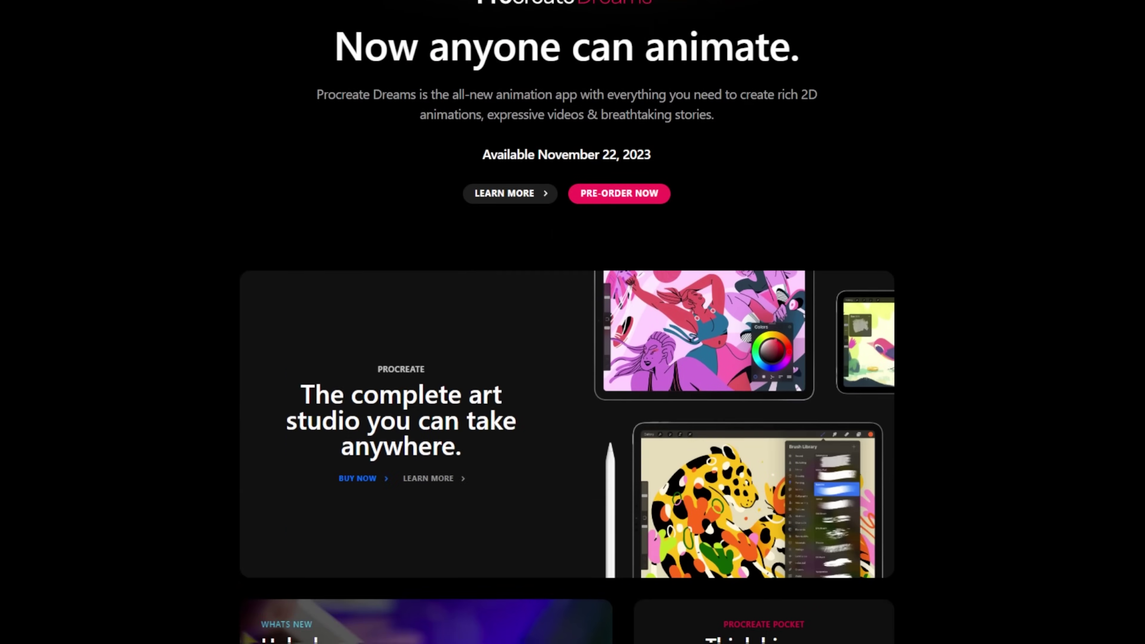
scroll(573, 322, down, 9)
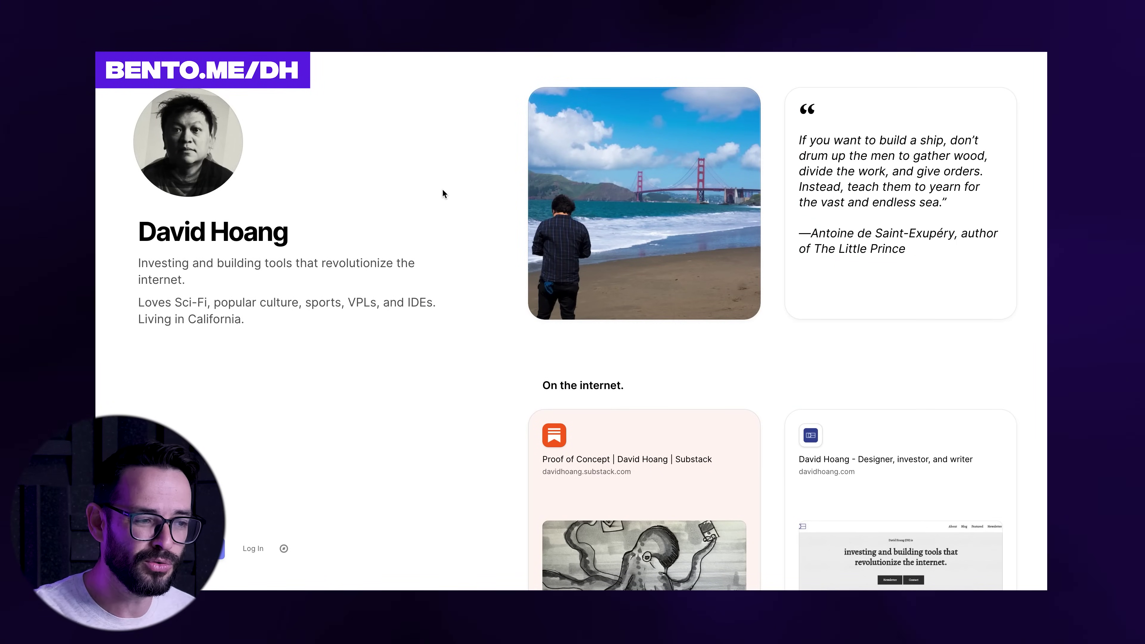
Browse one Bento profile, then scroll the second creator's shader-art card grid down and back to the top
scroll(398, 132, down, 10)
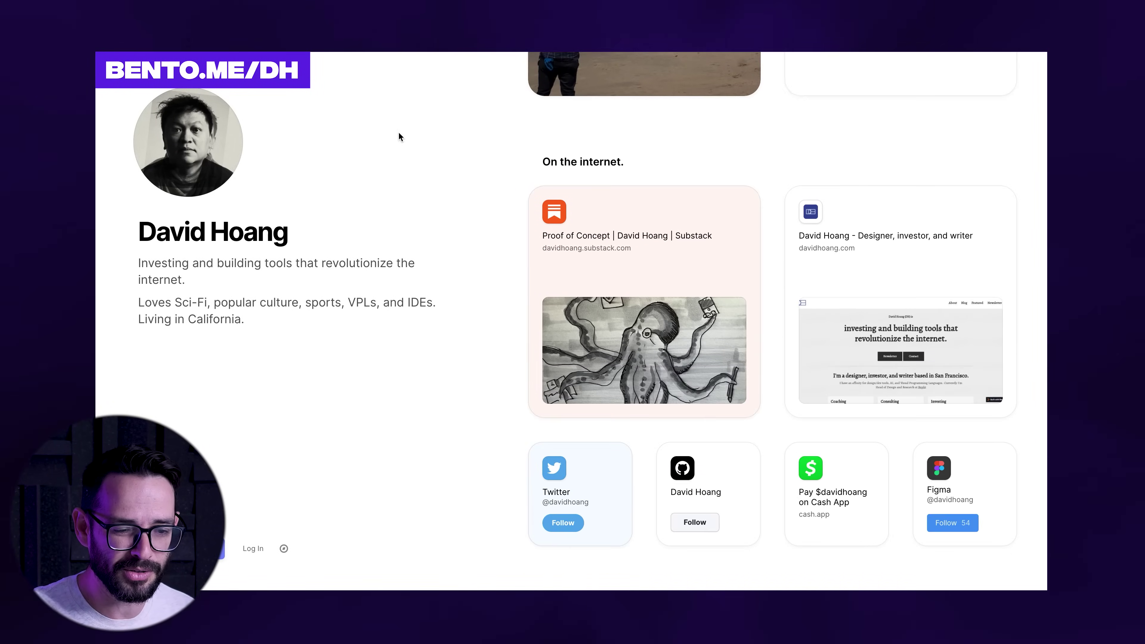
scroll(705, 200, down, 3)
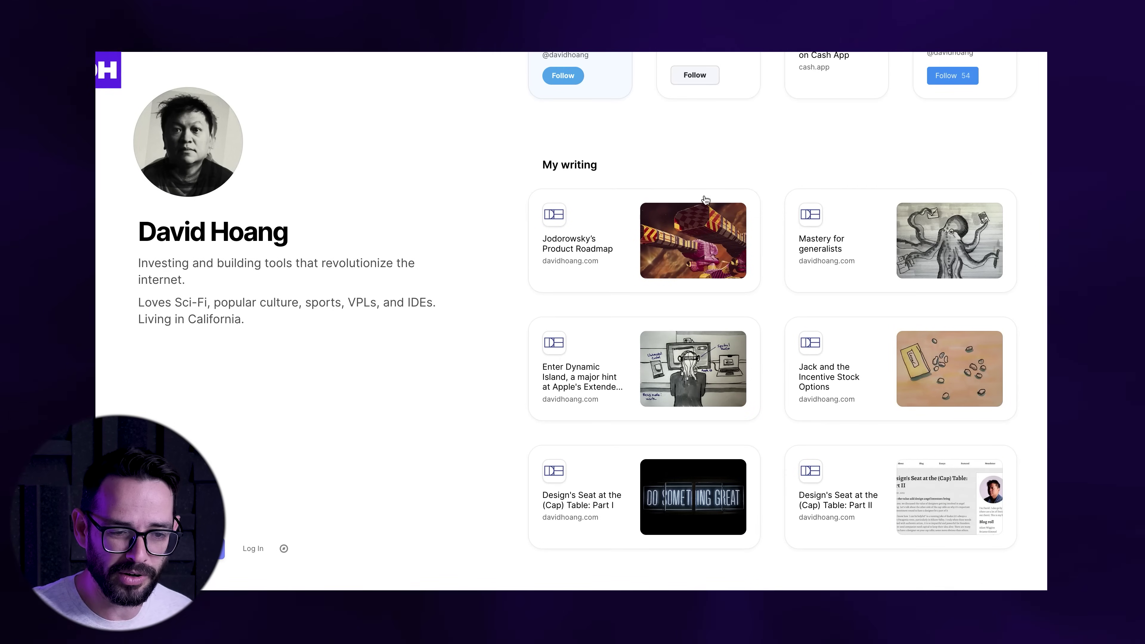
scroll(623, 269, up, 15)
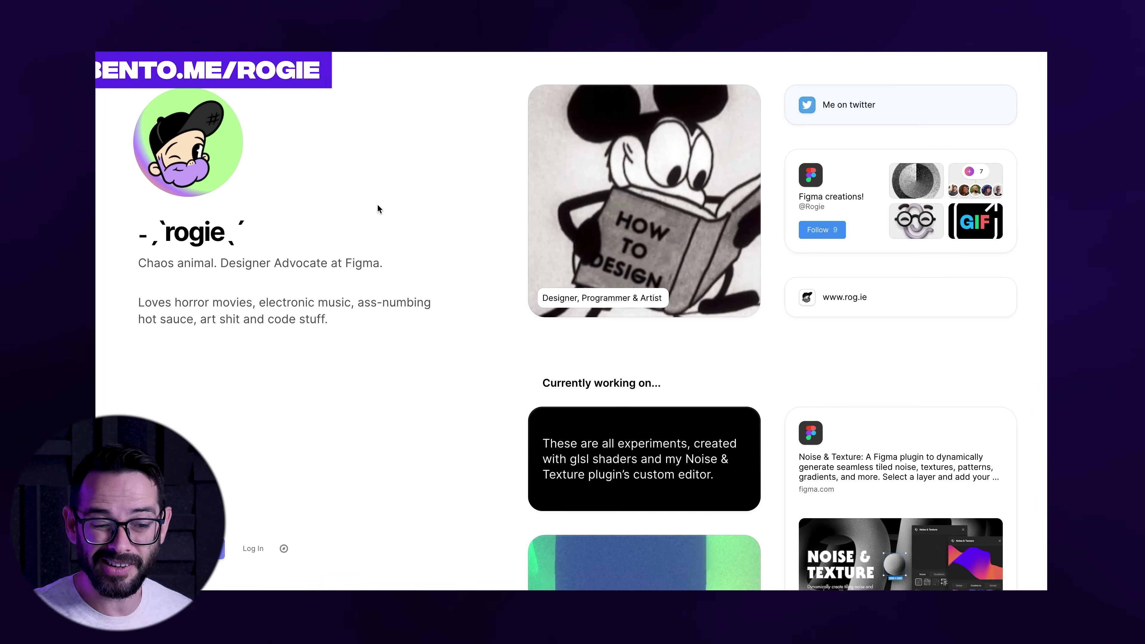
scroll(377, 209, down, 5)
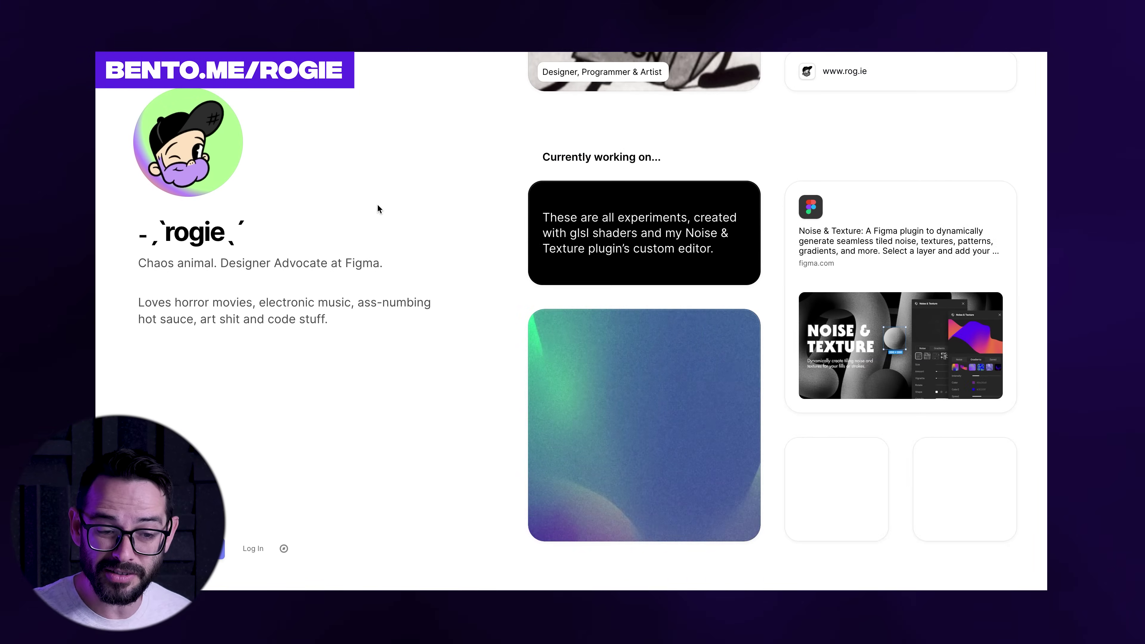
scroll(377, 209, down, 10)
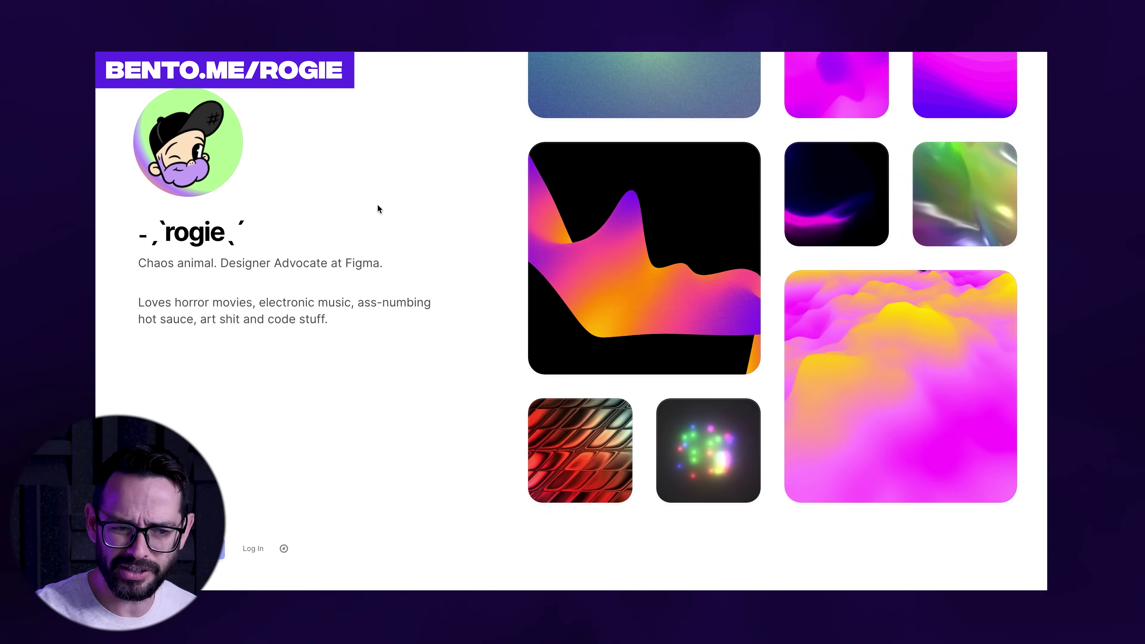
scroll(378, 209, up, 10)
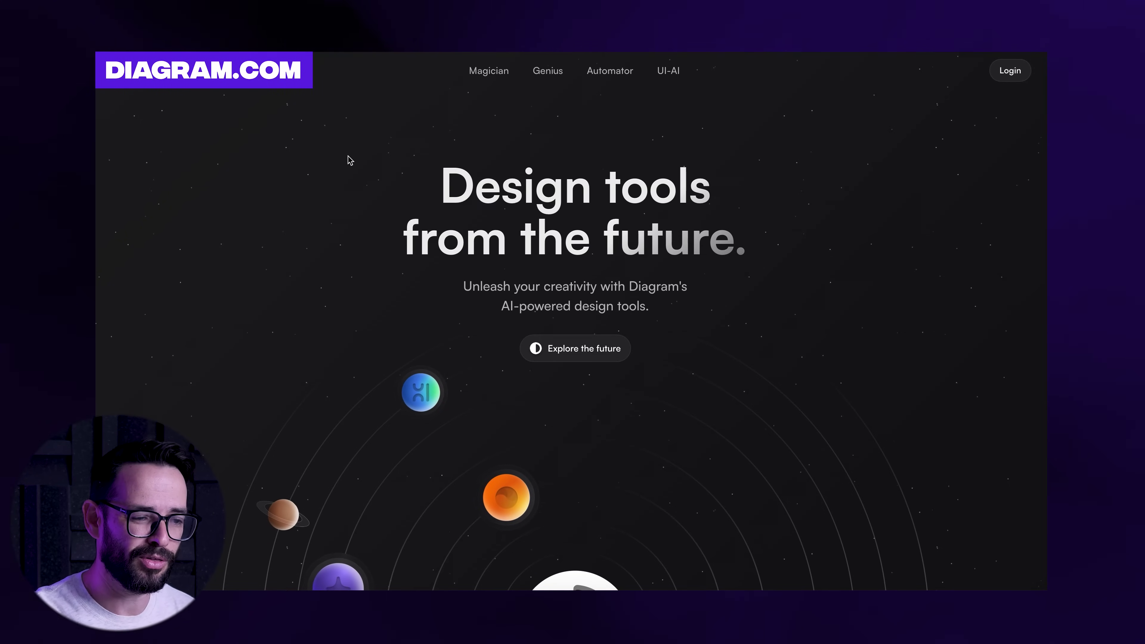
Scroll diagram.com past the orbit hero to Magician cards like 'Generate SVG icons for anything'
scroll(350, 160, down, 6)
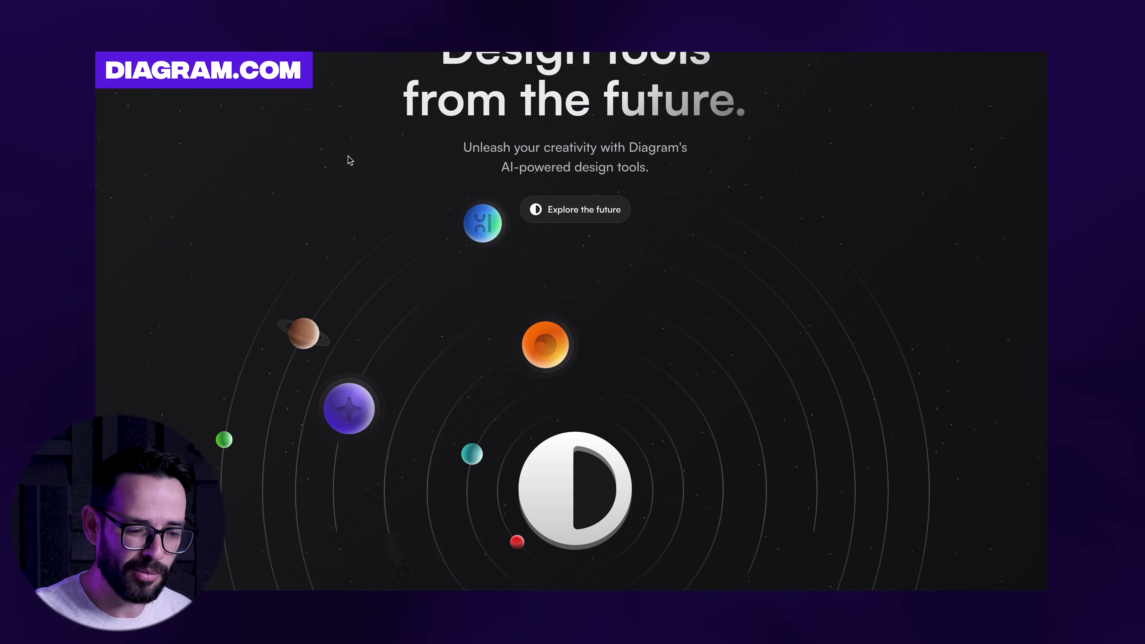
scroll(350, 160, down, 10)
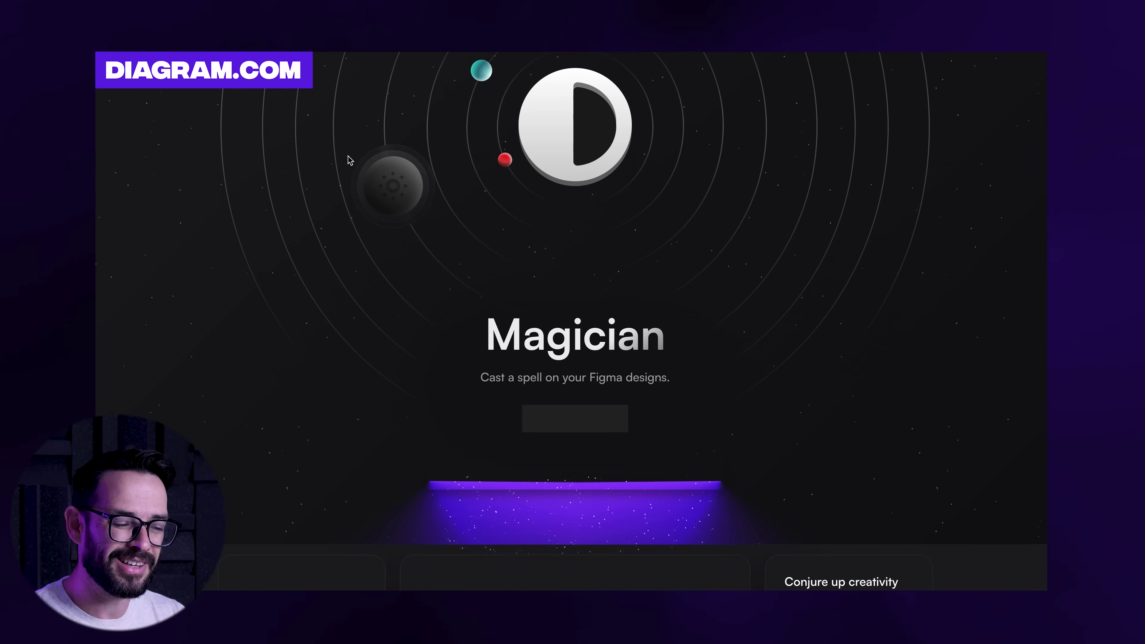
scroll(351, 160, down, 7)
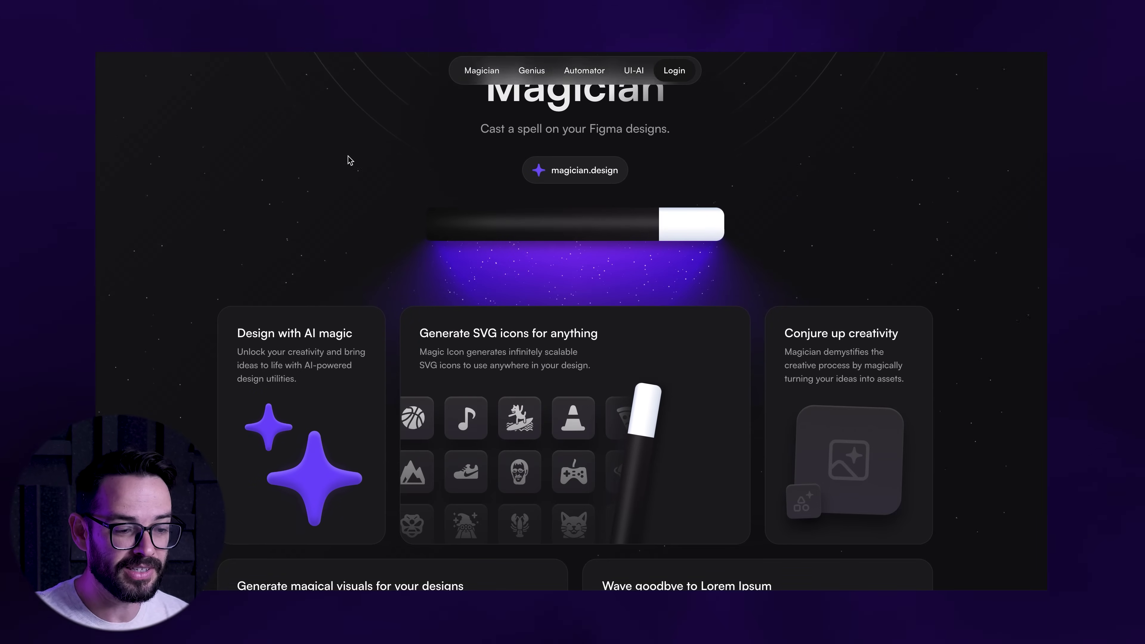
scroll(350, 160, down, 1)
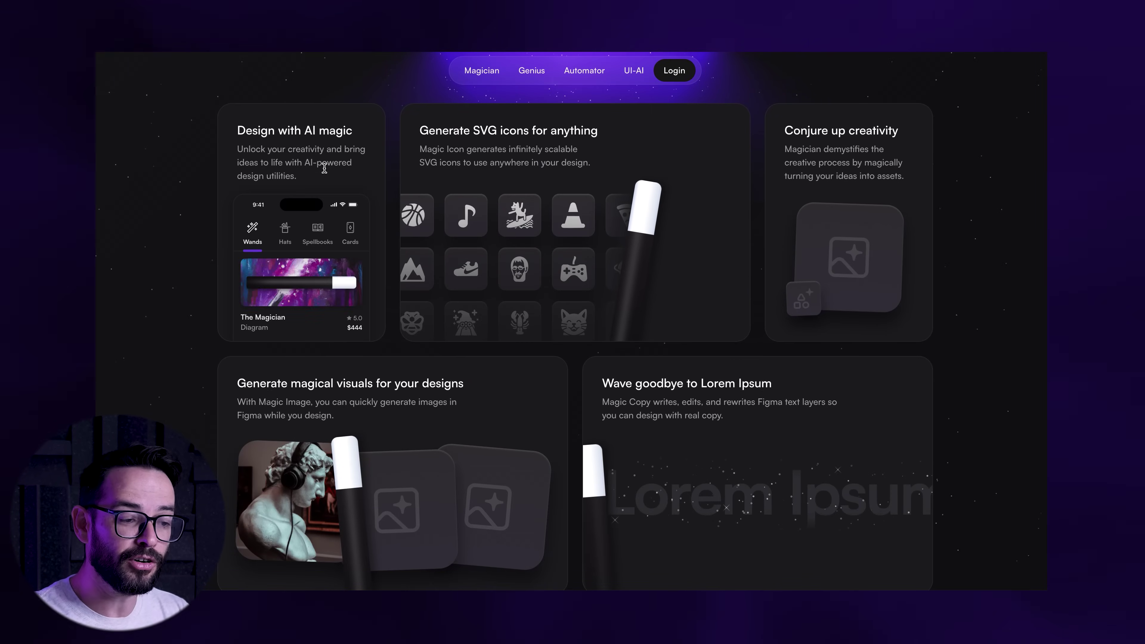
scroll(192, 239, down, 1)
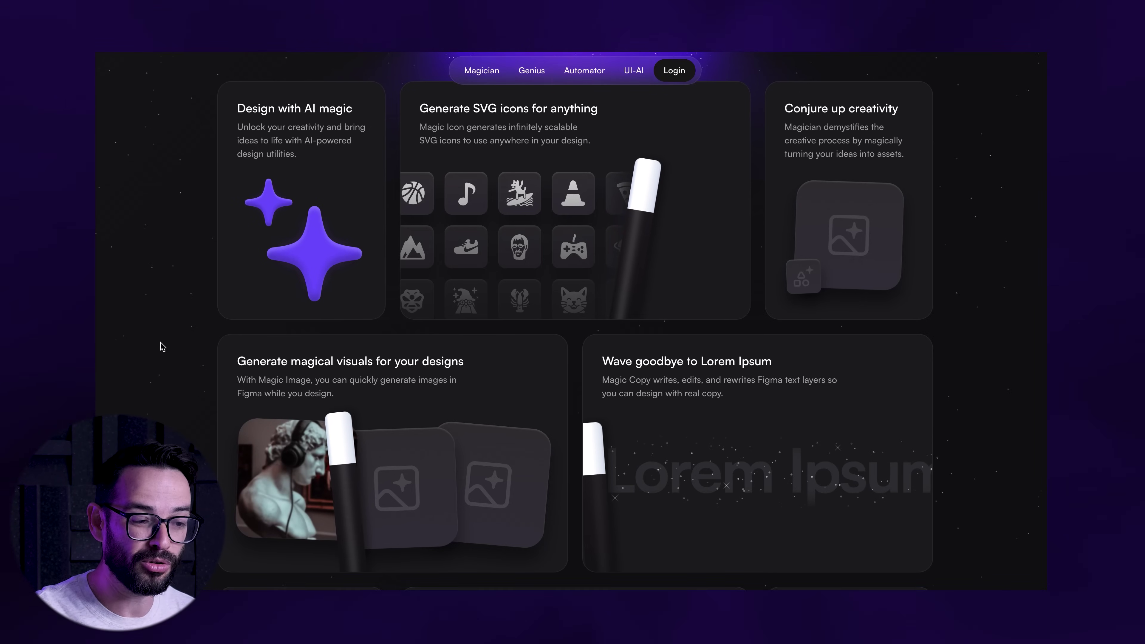
scroll(163, 347, down, 1)
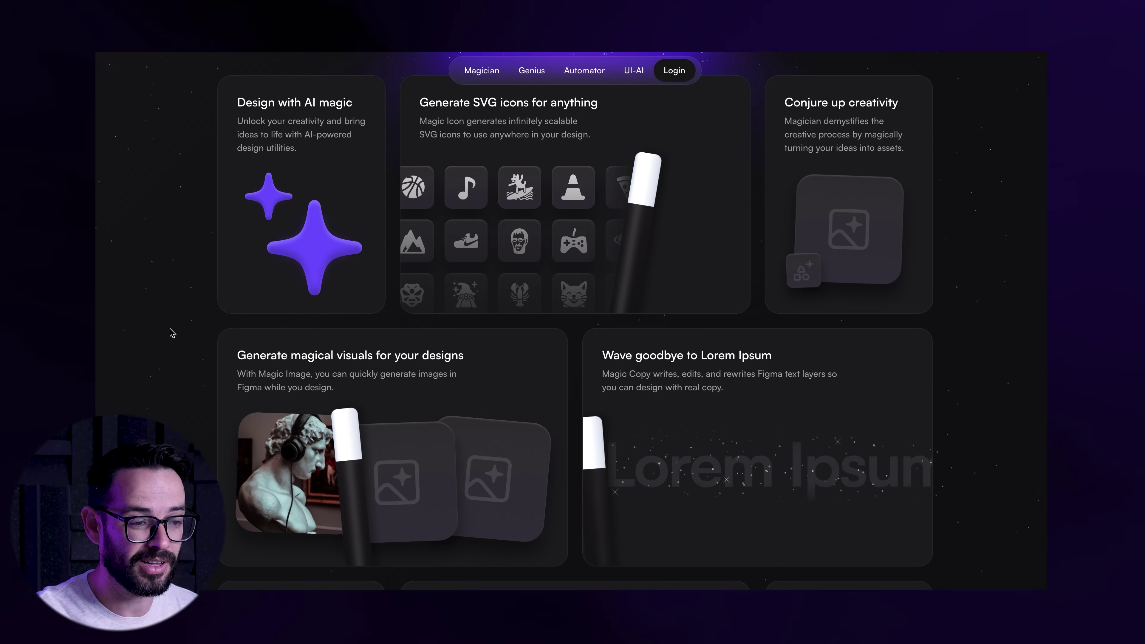
scroll(172, 317, up, 2)
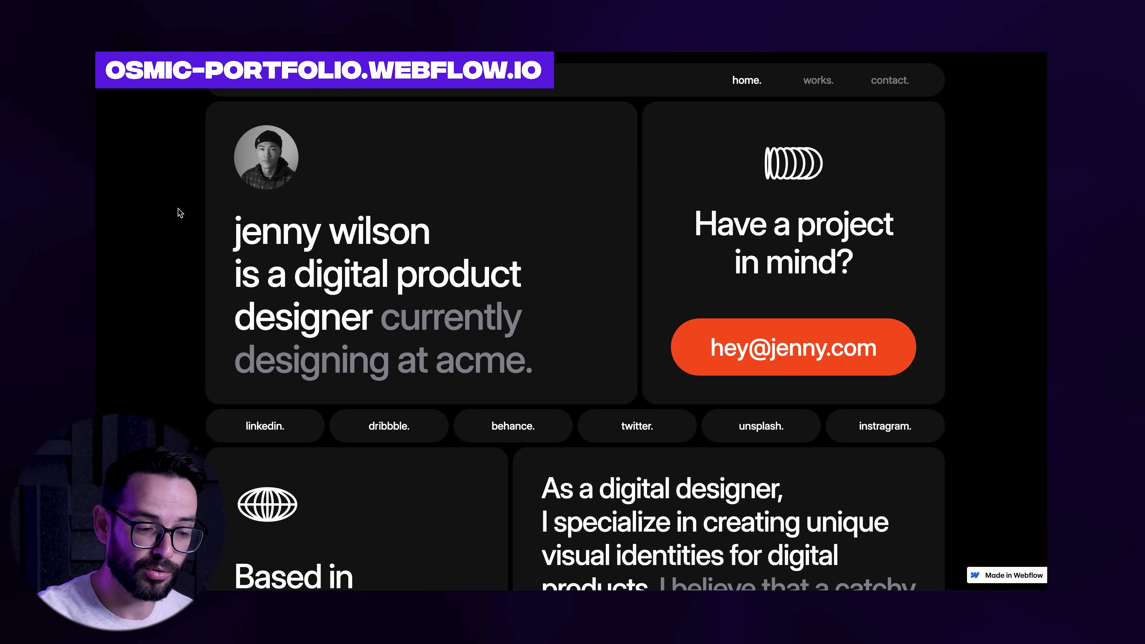
Scroll the dark Webflow portfolio, then view nevflynn.com's map, music and Twitter cards and return to the top
scroll(180, 212, down, 8)
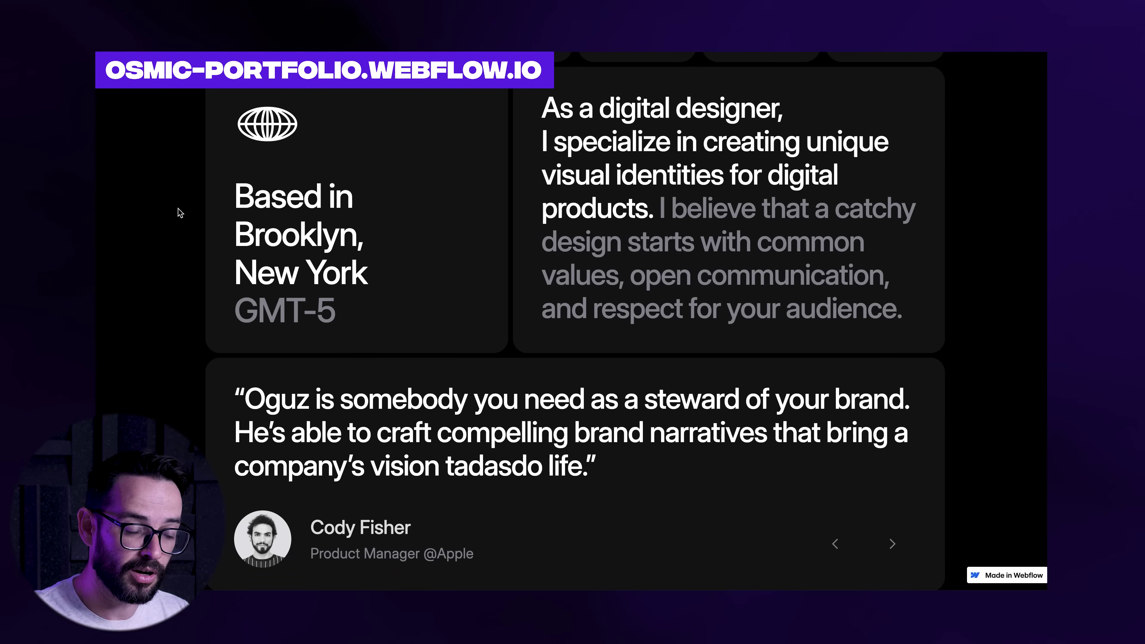
scroll(180, 213, down, 8)
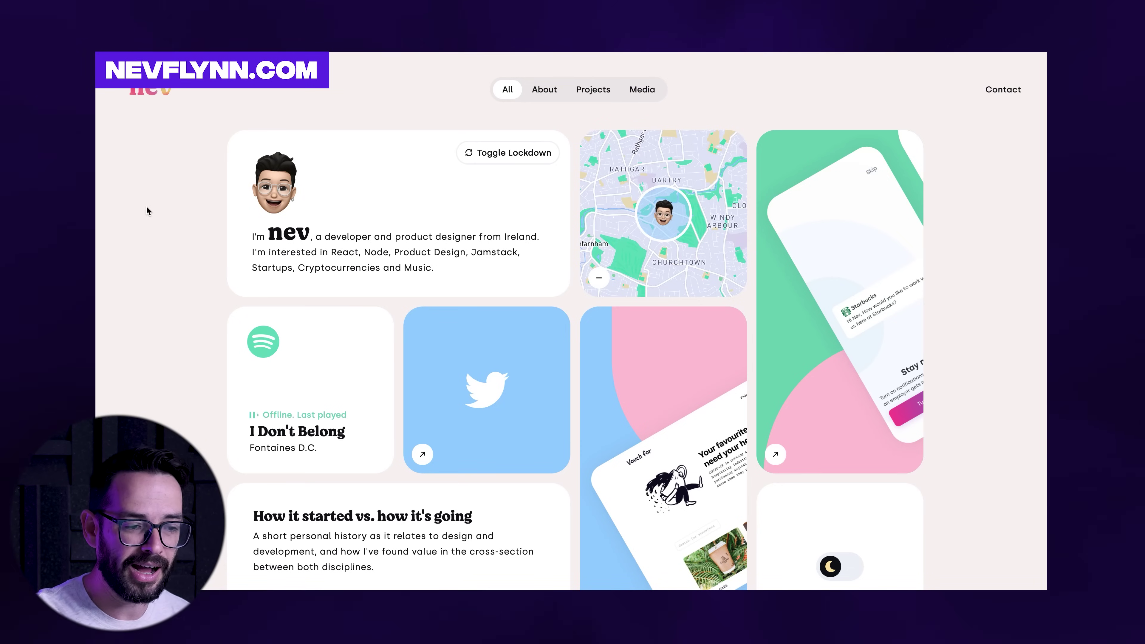
scroll(1003, 273, down, 7)
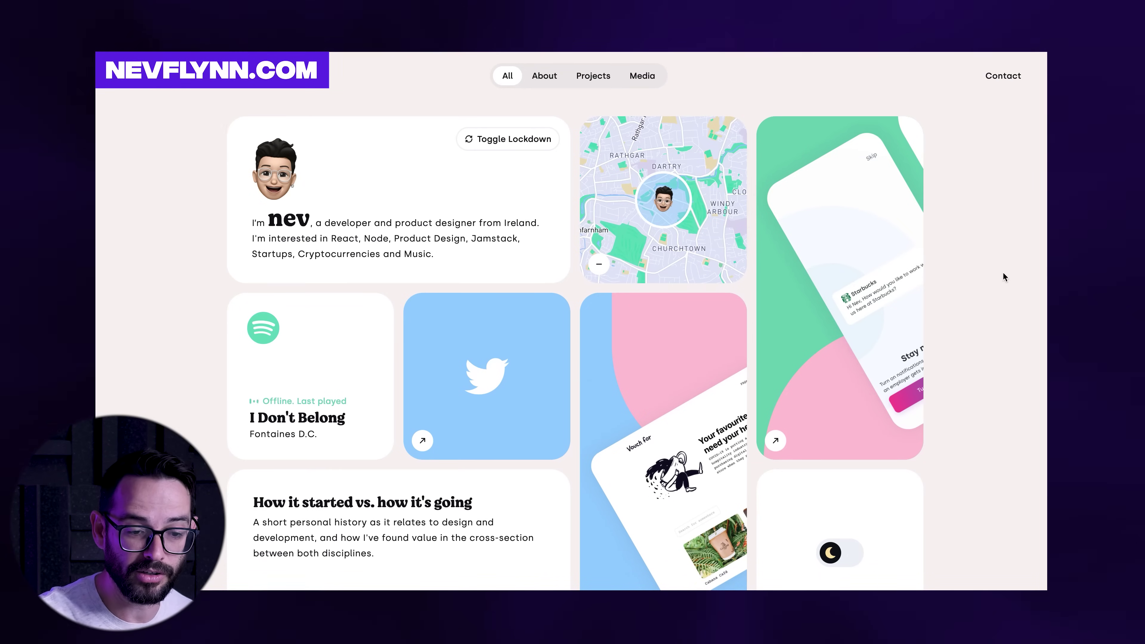
scroll(1002, 277, up, 7)
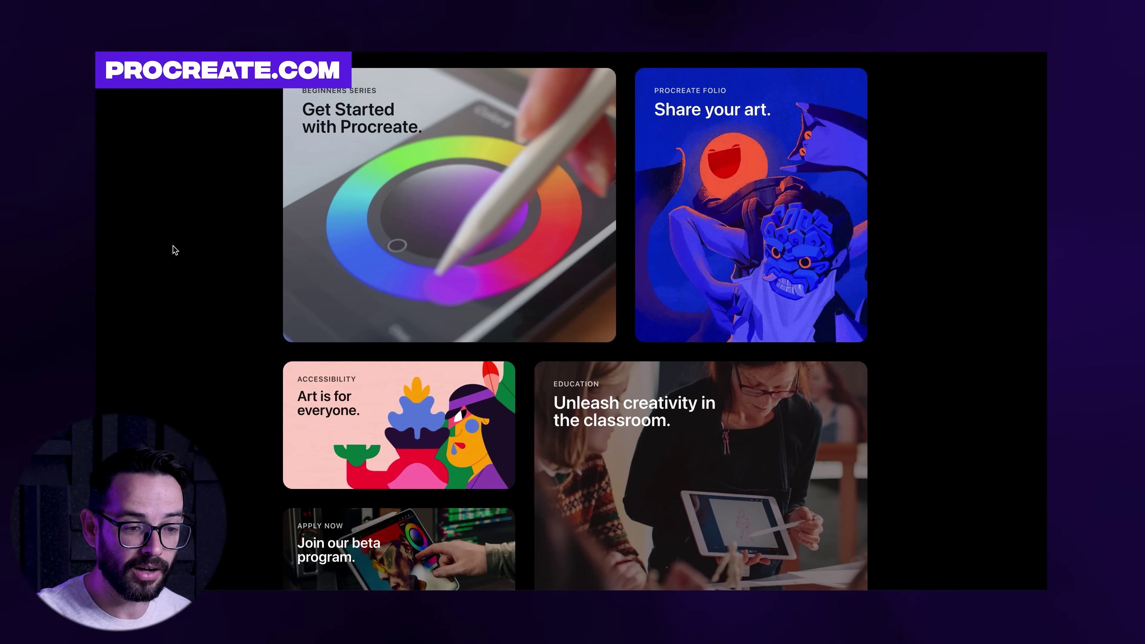
Scroll the procreate.com cards, then scroll the 'School is (y)our creative studio' dashboard down and back to the top
scroll(246, 260, down, 3)
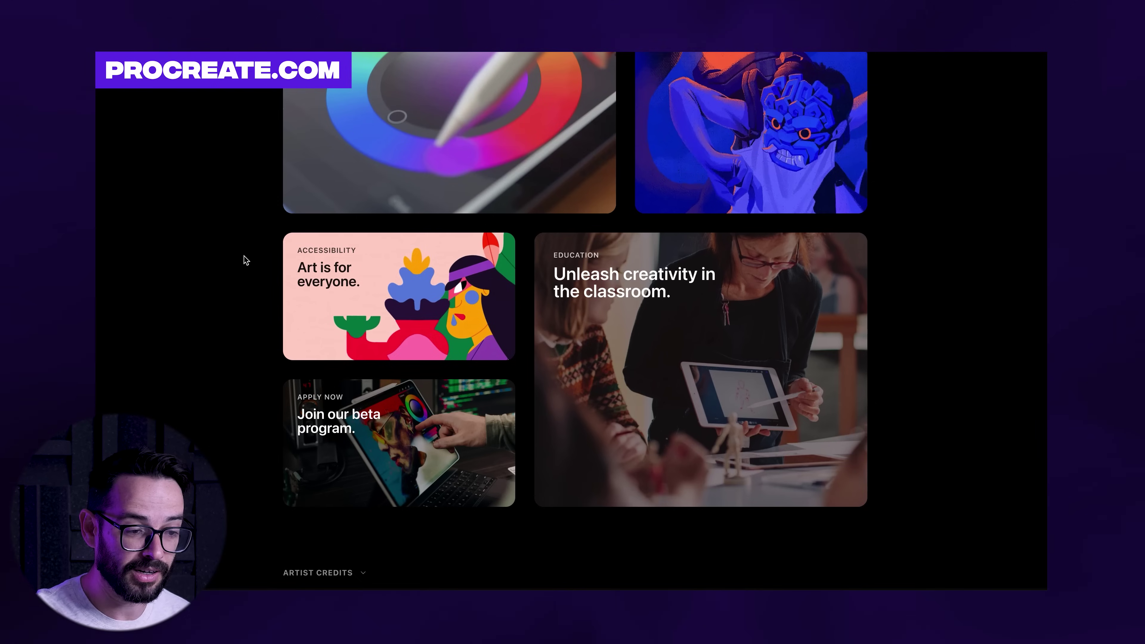
scroll(243, 256, up, 3)
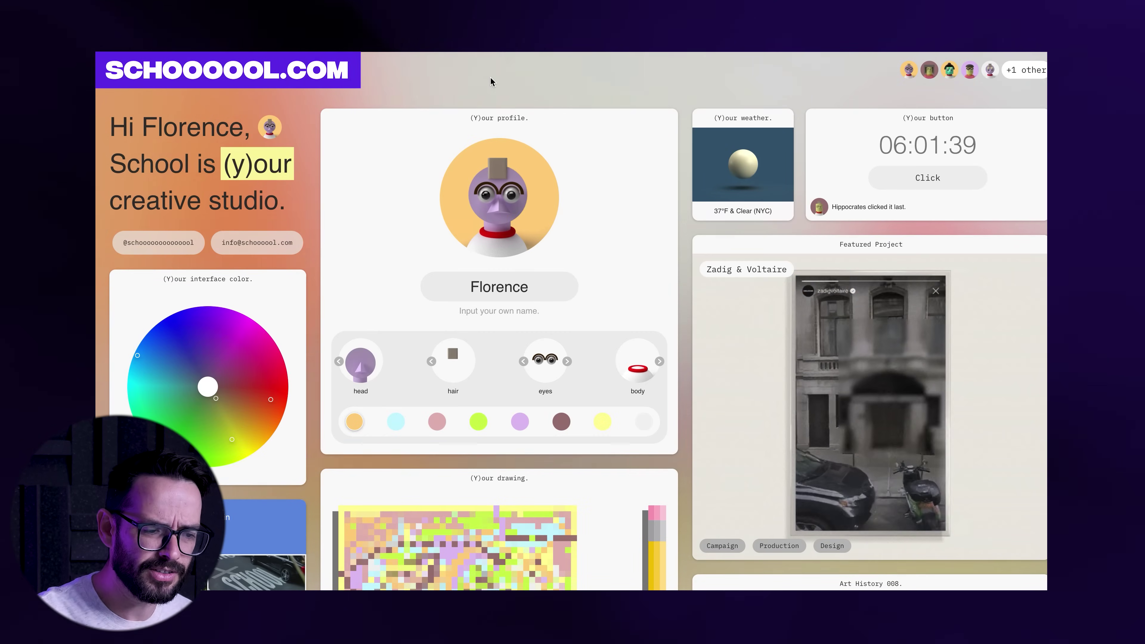
scroll(575, 56, down, 4)
scroll(575, 53, down, 4)
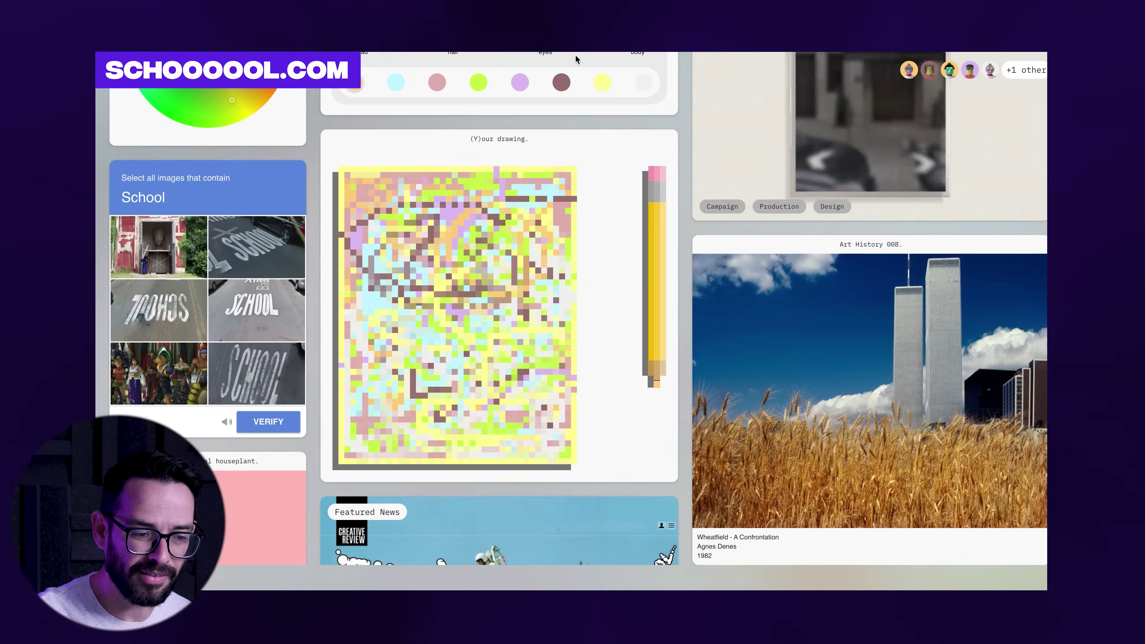
scroll(575, 54, up, 8)
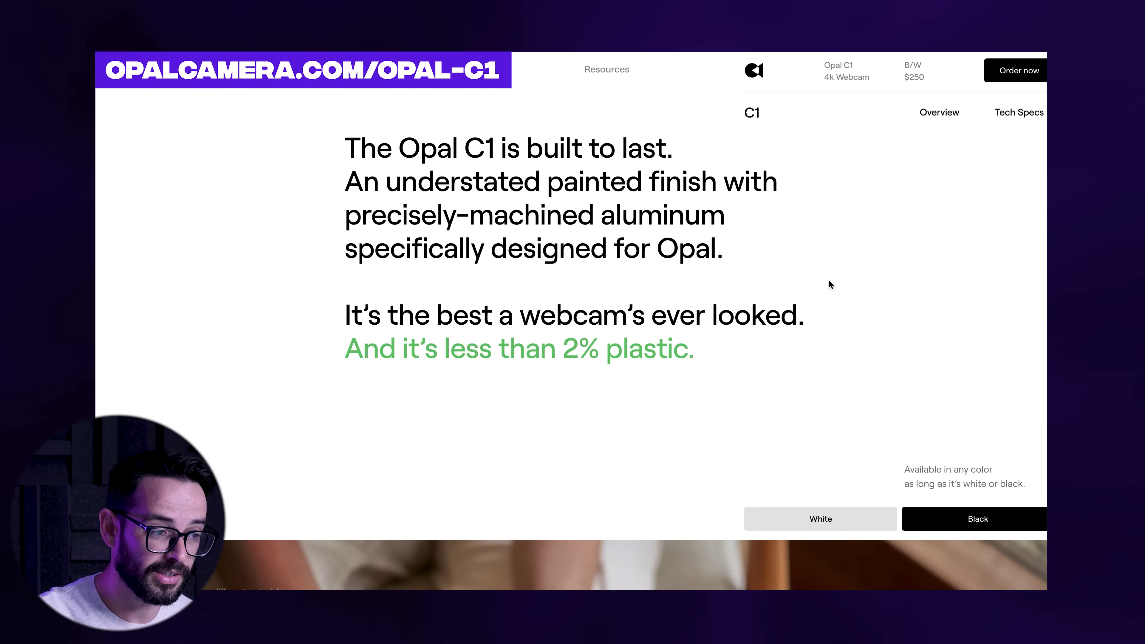
Scroll the Opal C1 page down to 'Powered by Composer. The magic behind the camera.'
scroll(829, 281, down, 4)
scroll(559, 288, down, 4)
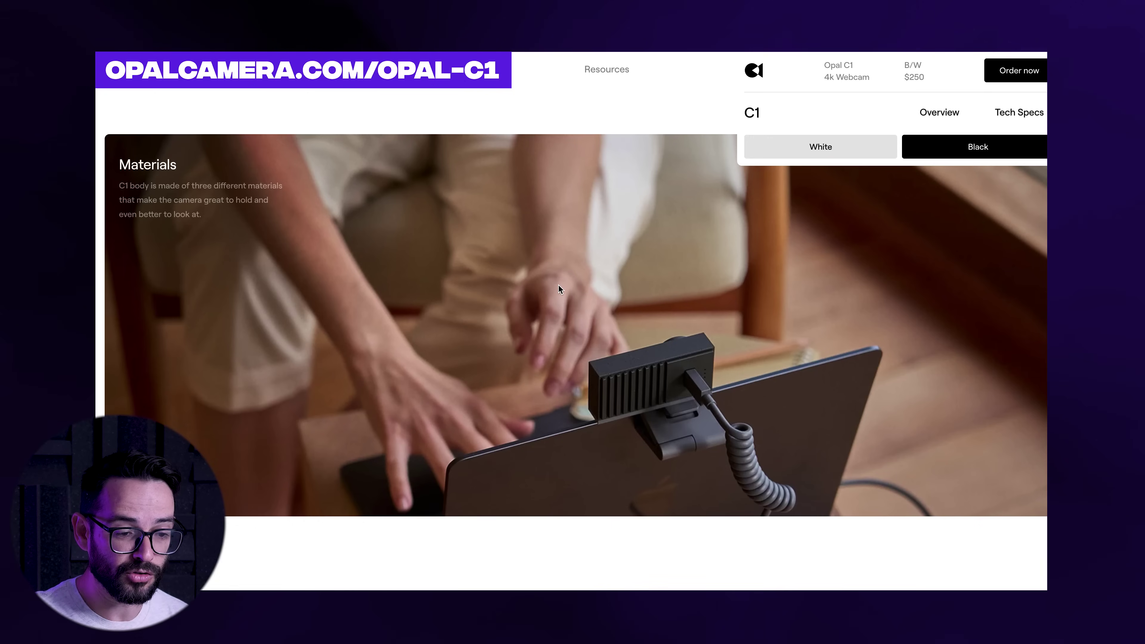
scroll(558, 285, down, 4)
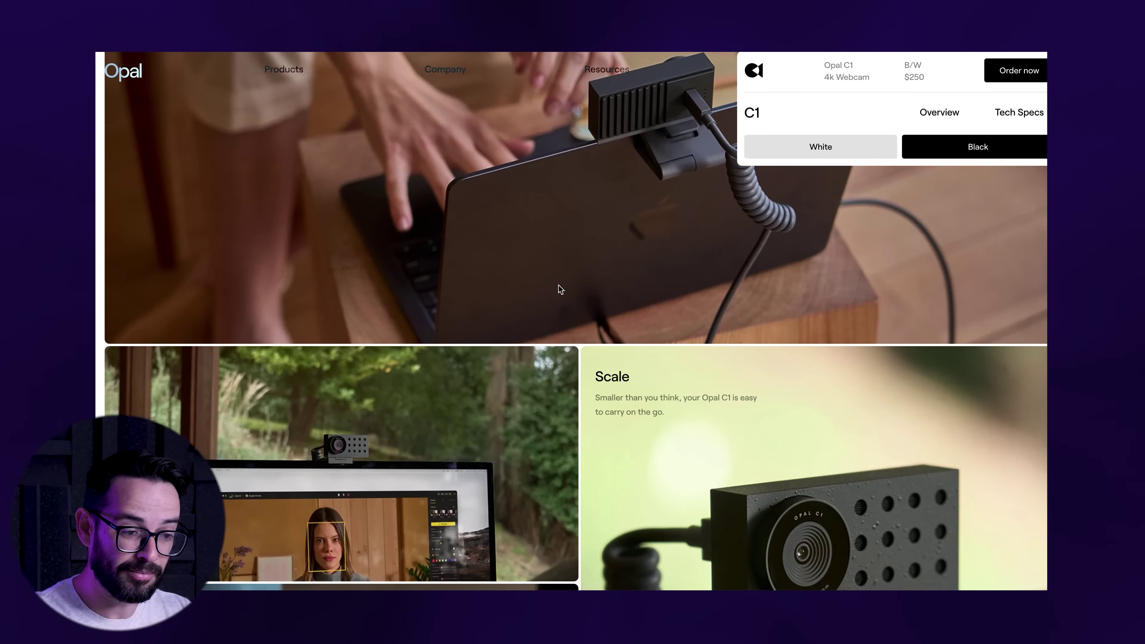
scroll(560, 289, down, 4)
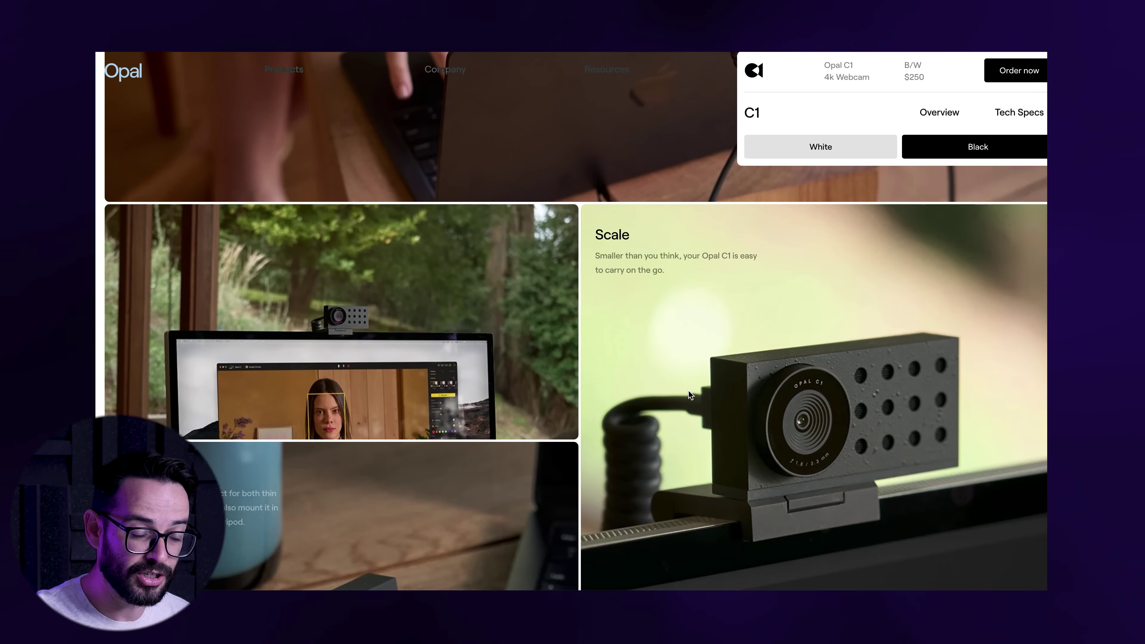
scroll(689, 390, down, 3)
scroll(689, 390, down, 4)
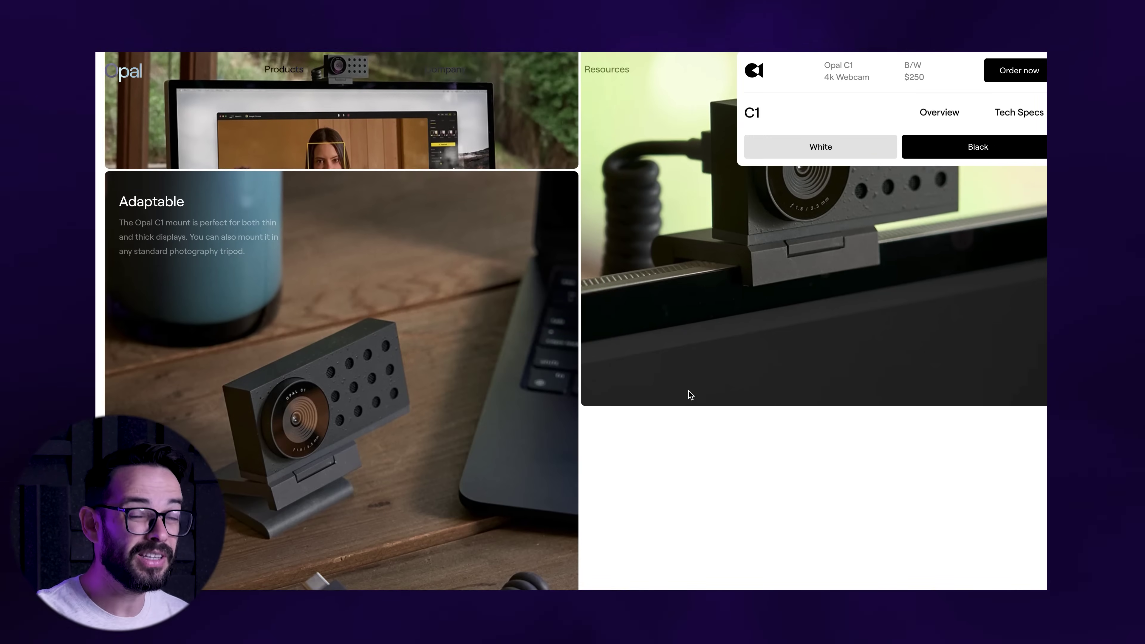
scroll(689, 391, down, 10)
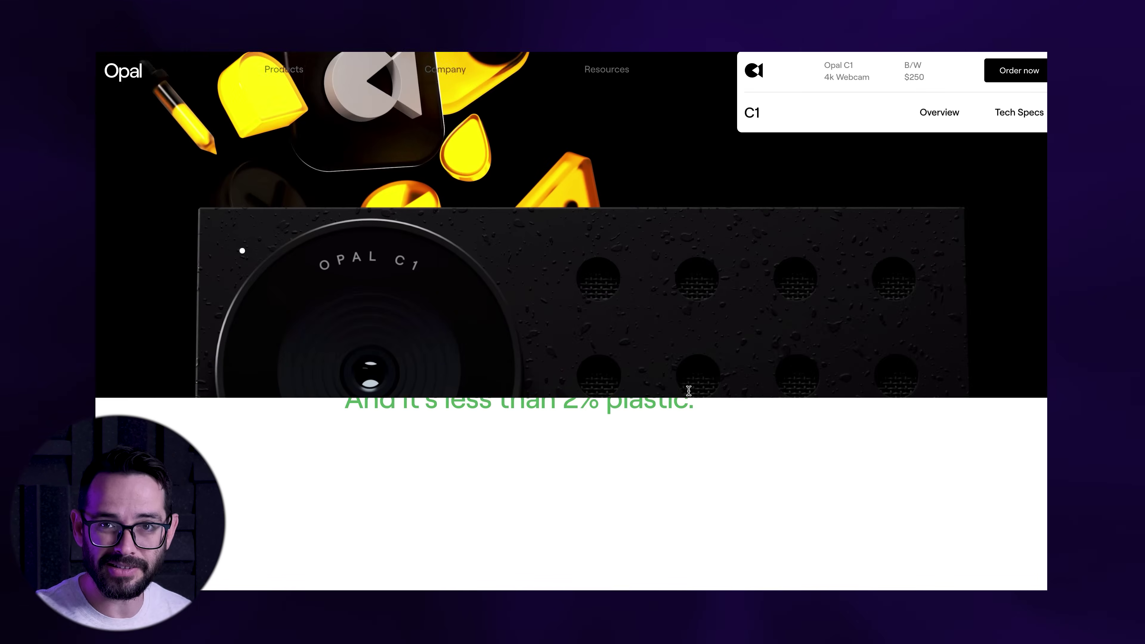
scroll(688, 391, down, 10)
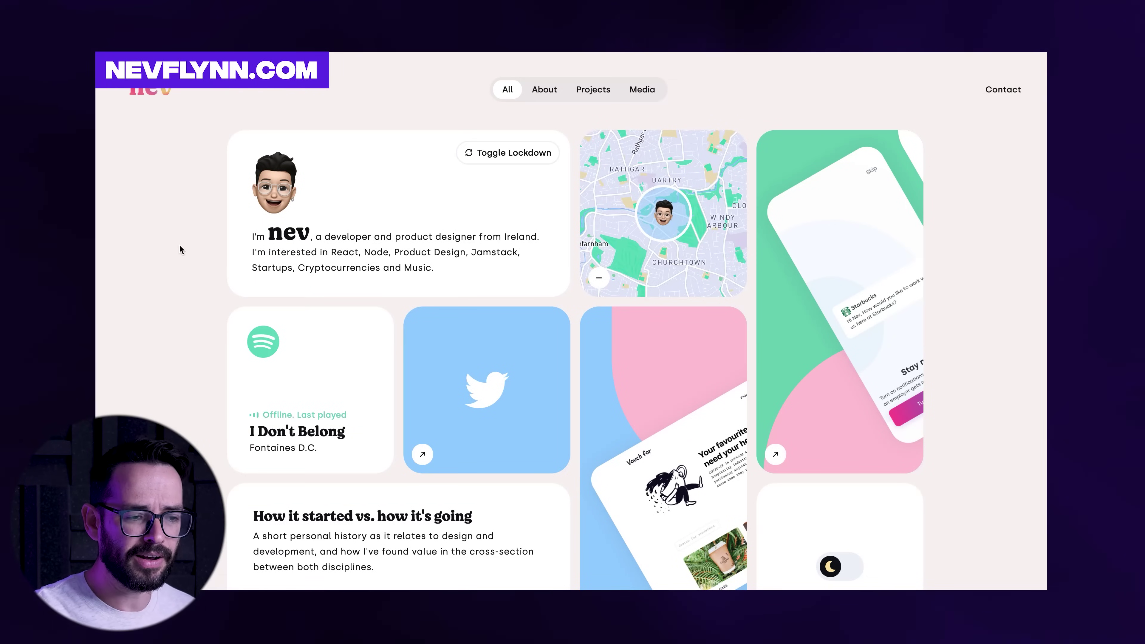
Scroll the nevflynn.com bento portfolio before moving to Magician's 'Design with AI magic' feature grid
scroll(167, 256, down, 1)
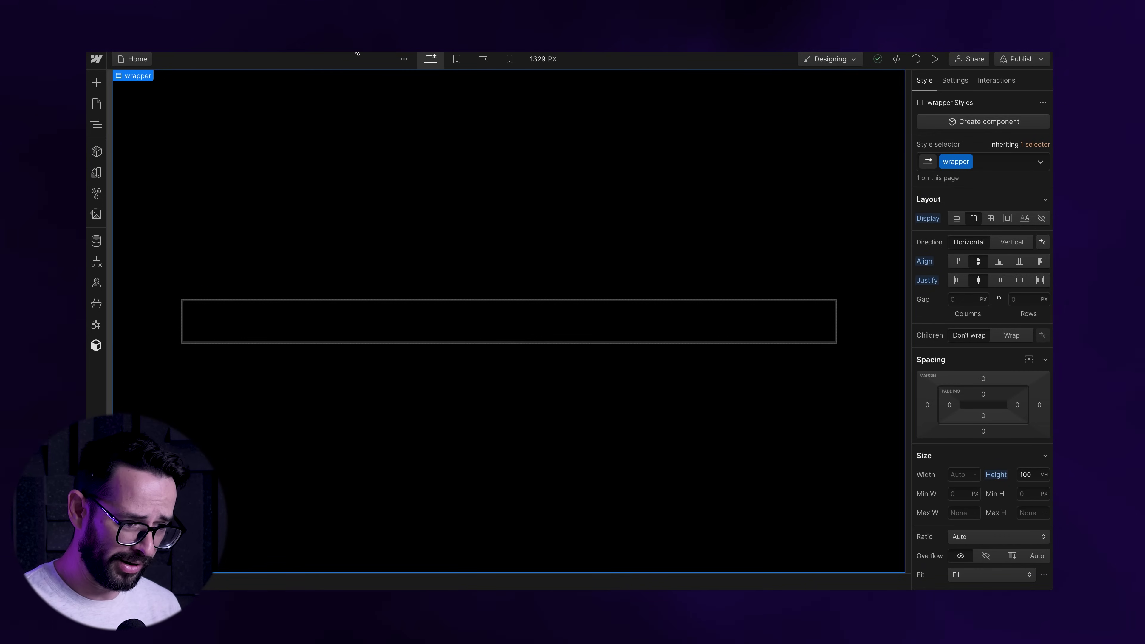
Select the empty Container and show the Advanced section of the Add elements panel
click(256, 319)
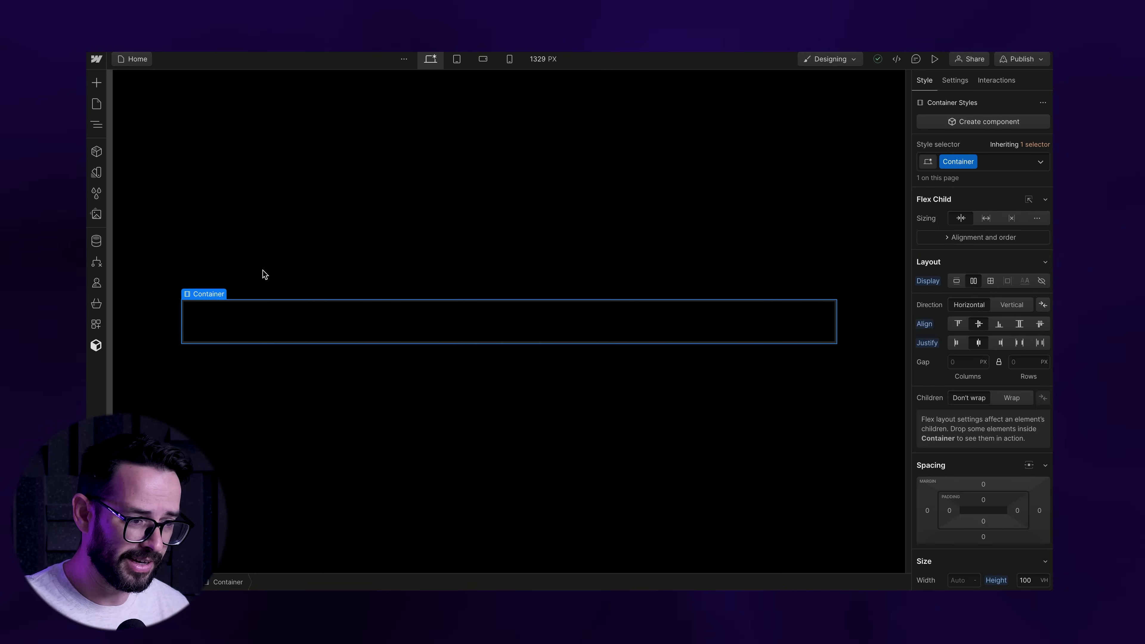
click(97, 82)
scroll(176, 243, down, 10)
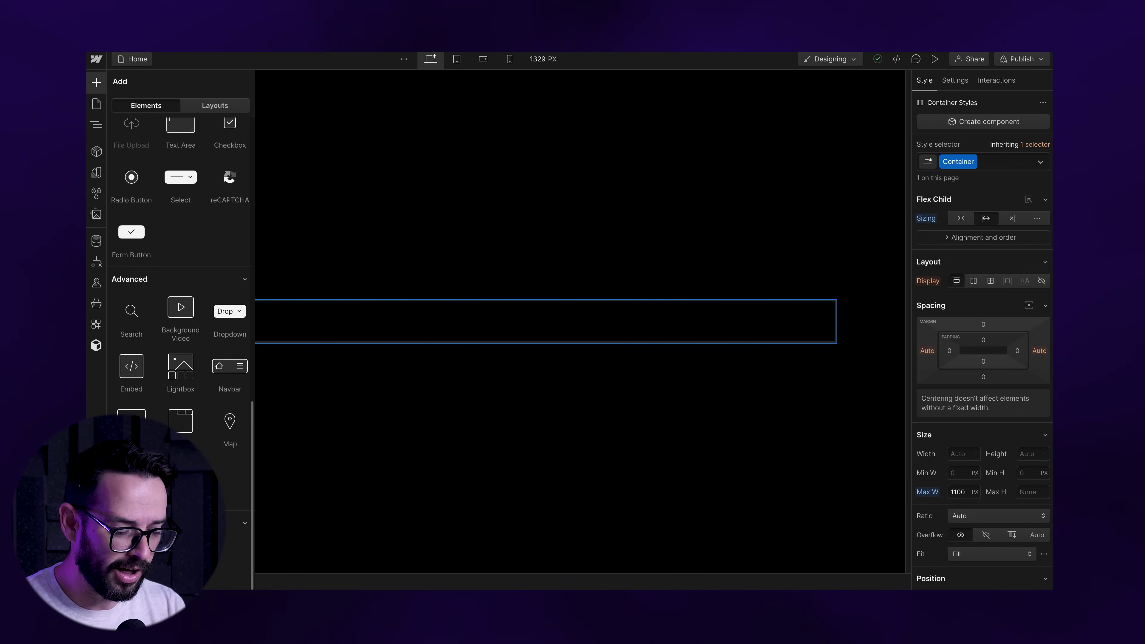
Place a Grid in the Container and expand it to 4 columns and 4 rows
drag(393, 344, 412, 317)
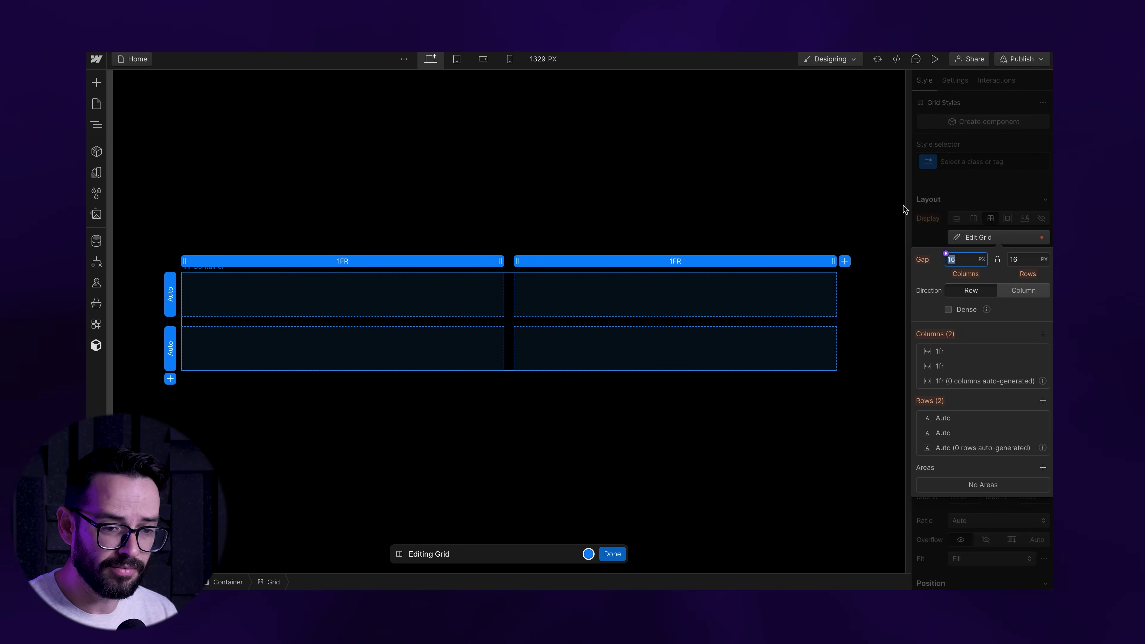
click(844, 262)
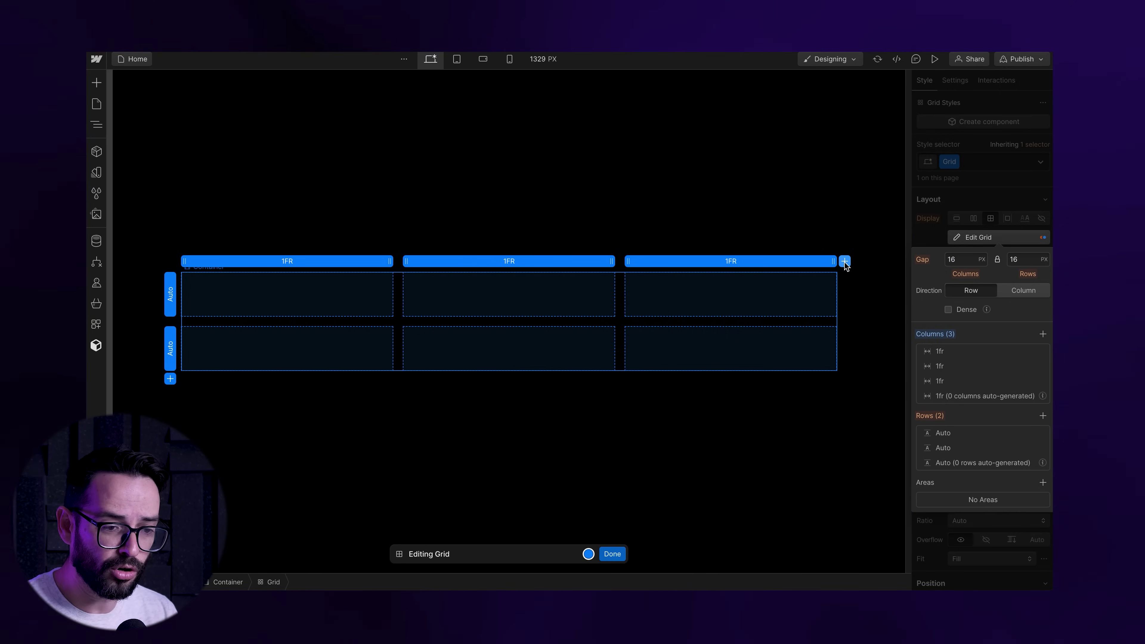
click(844, 261)
click(170, 380)
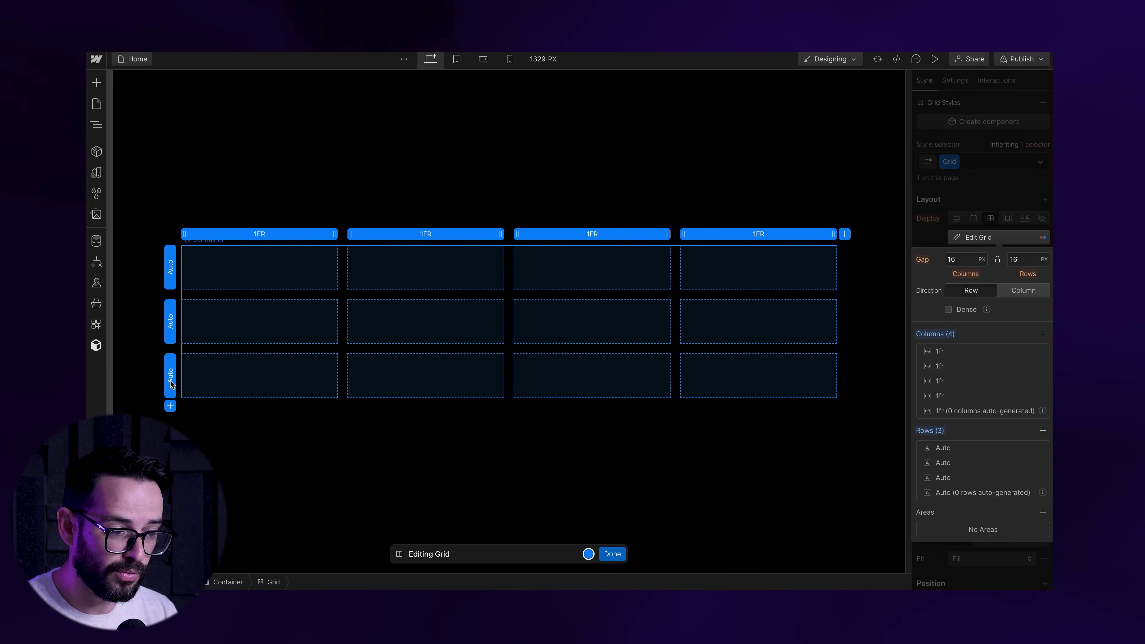
click(170, 406)
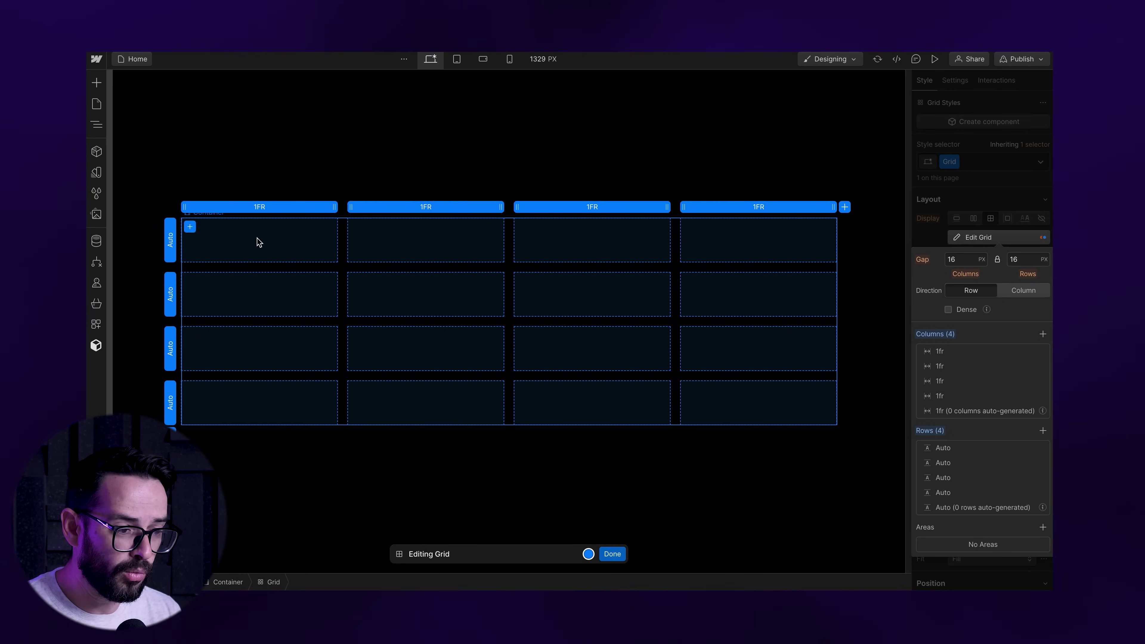
Insert a Div Block into the grid's first cell via quick search 'div'
key(super+e)
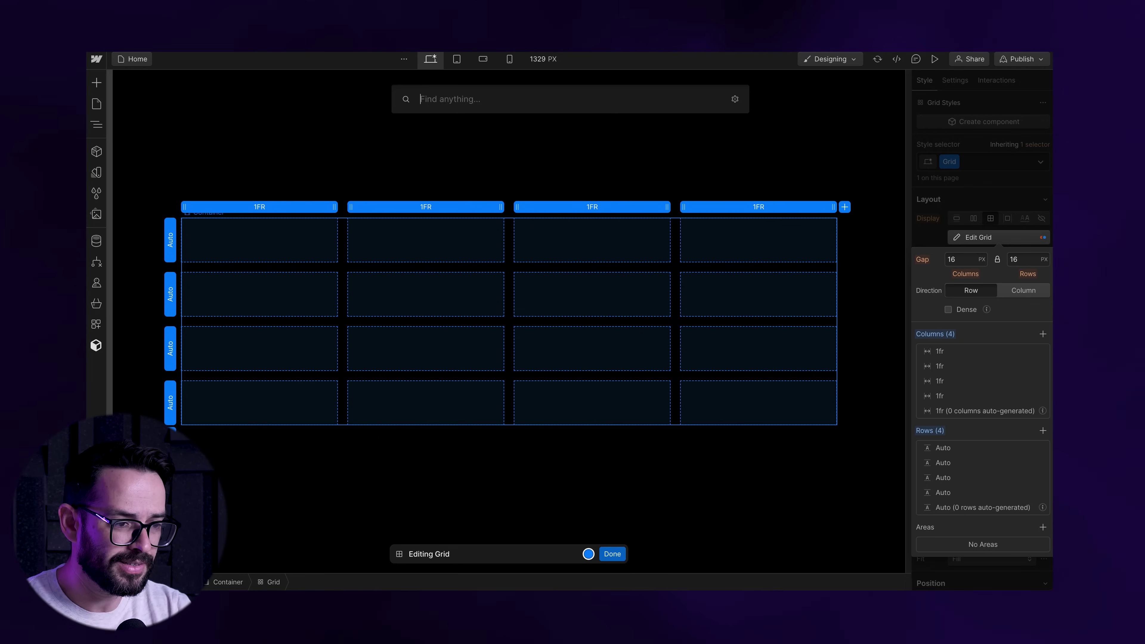
text(div)
key(Return)
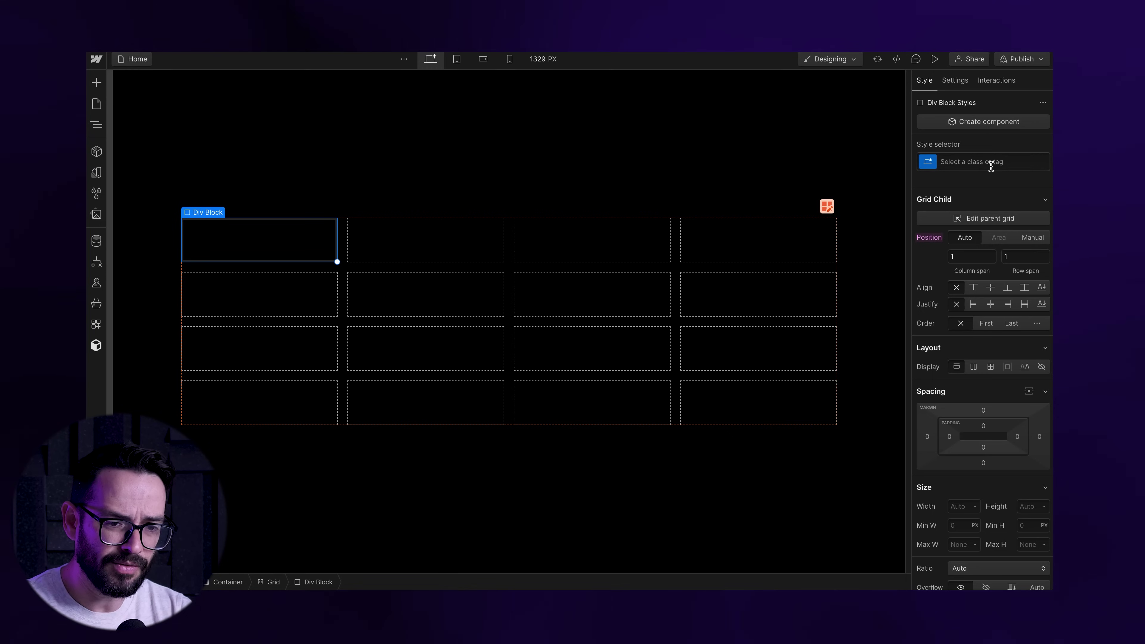
Give the first-cell Div Block the 'card' class and stretch it across two columns
click(991, 161)
text(card)
key(Return)
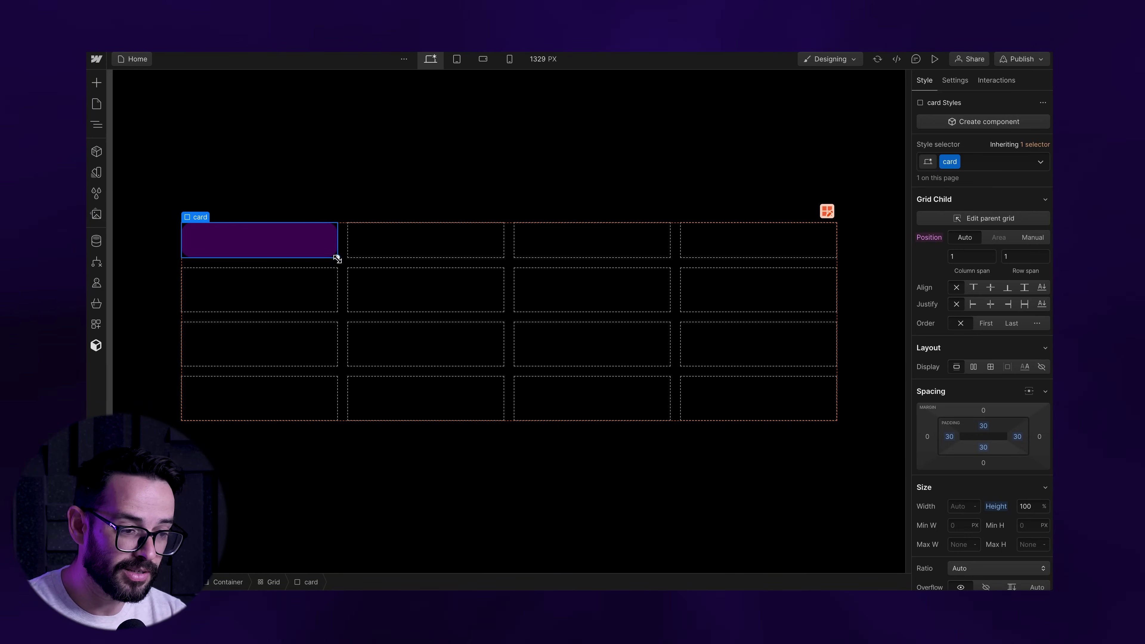
drag(337, 258, 466, 248)
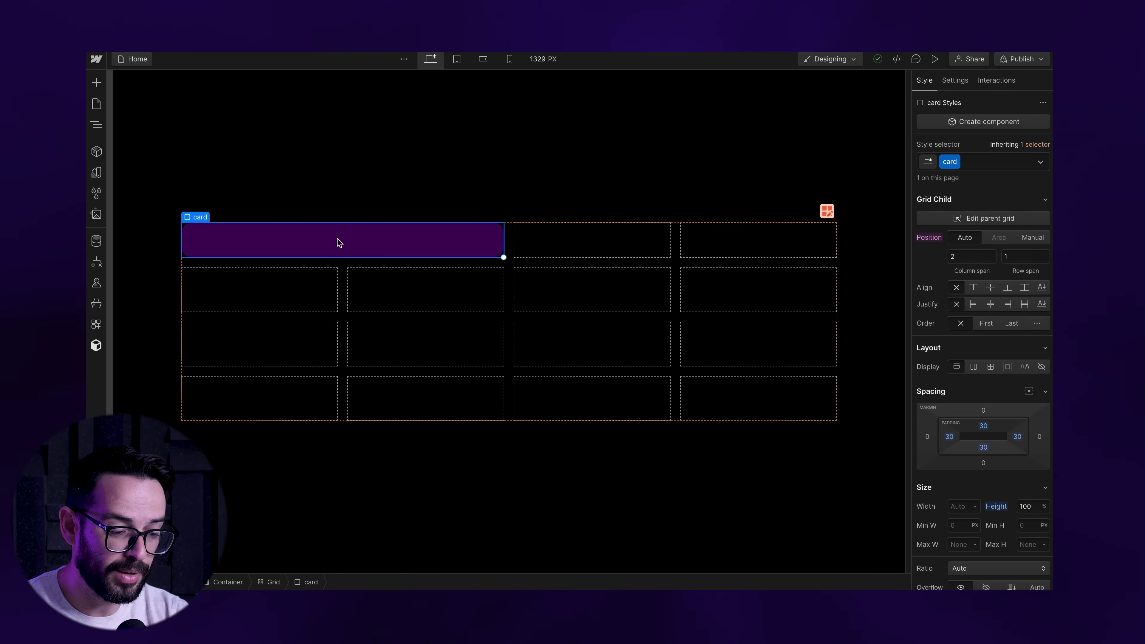
Duplicate the wide card twice and resize one copy into a tall card spanning rows 2–4
key(ctrl+d)
click(620, 244)
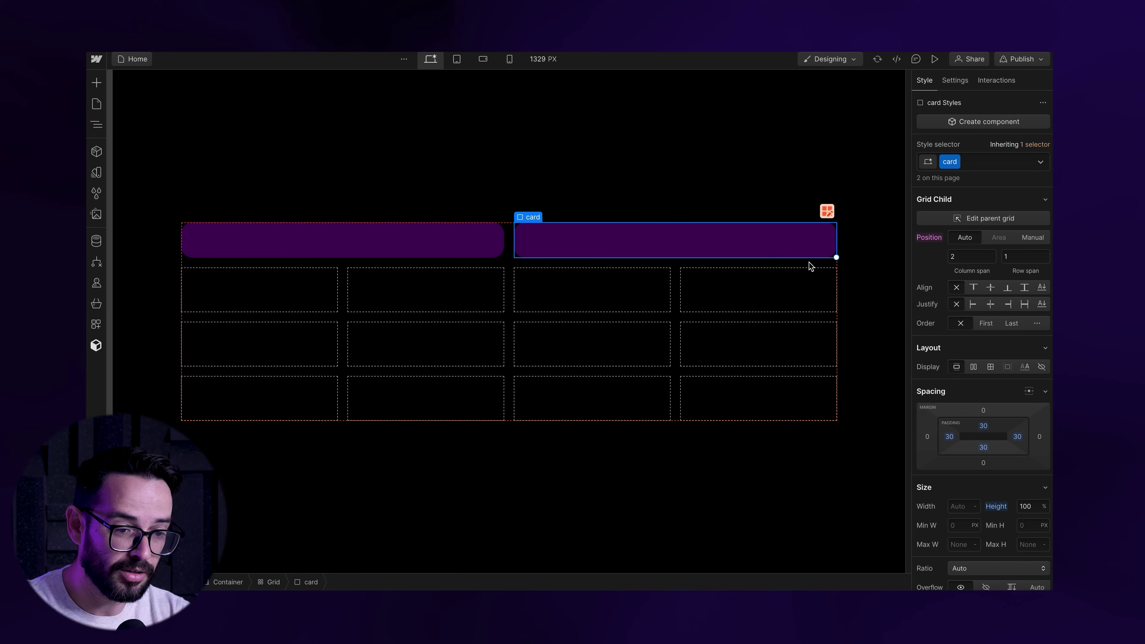
key(ctrl+d)
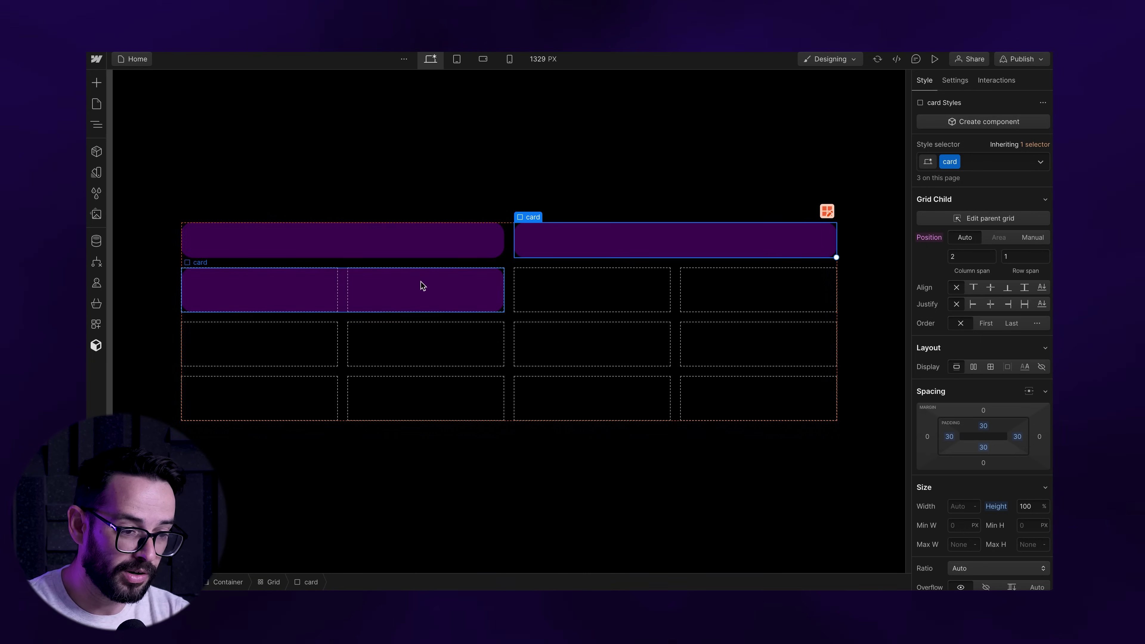
click(423, 286)
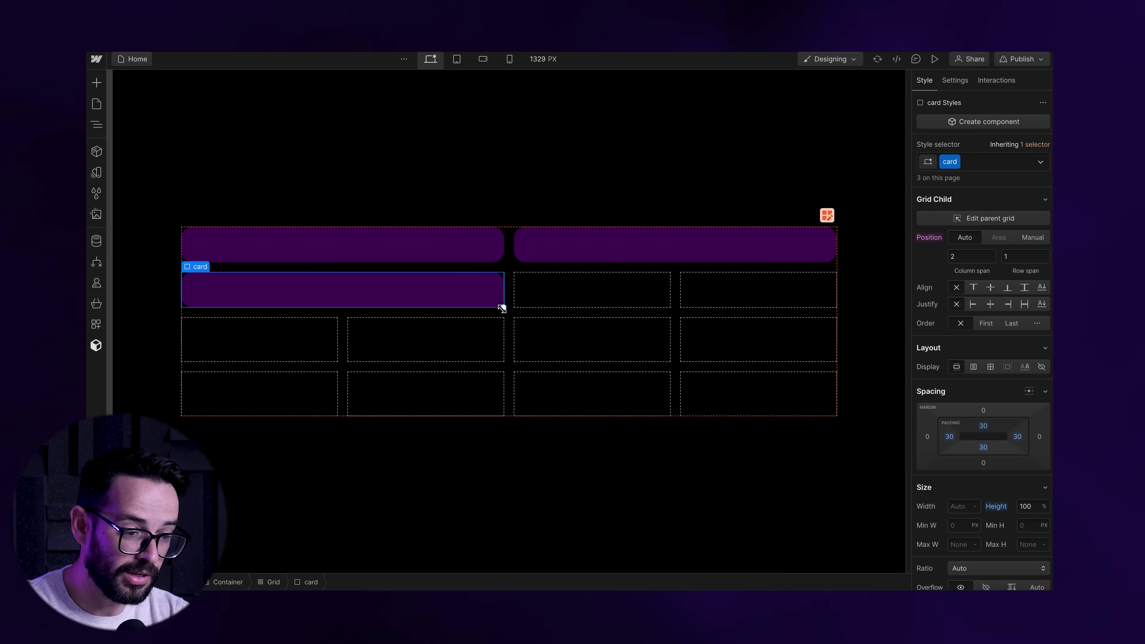
drag(499, 308, 306, 404)
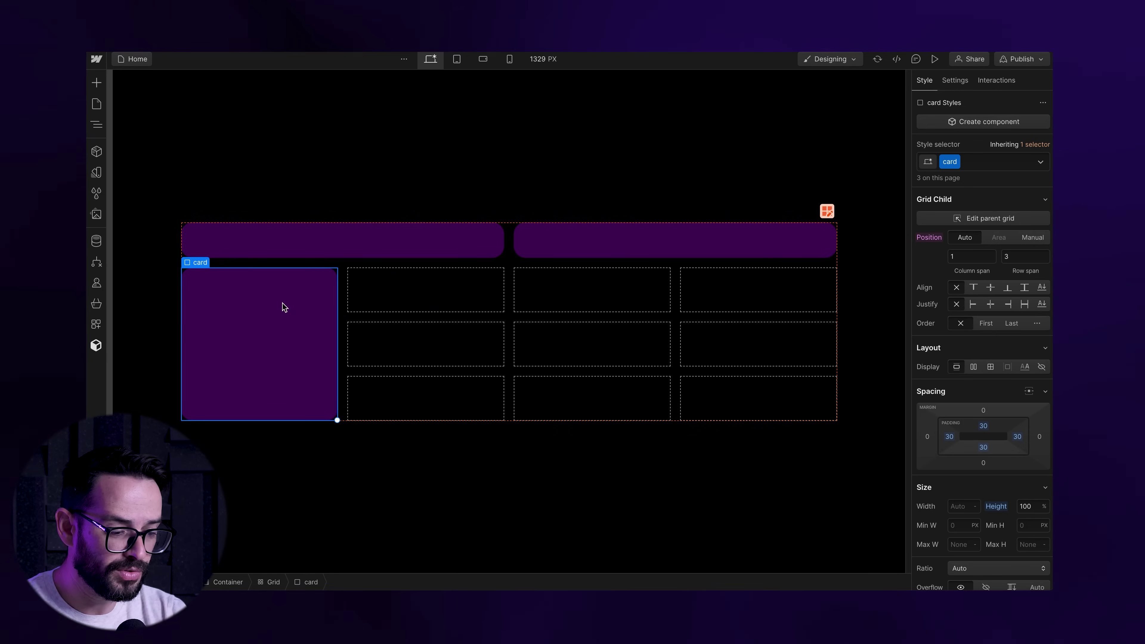
Duplicate cards into a large centre card over columns 2–3, rows 2–3, plus a one-column, two-row card
key(ctrl+d)
click(472, 373)
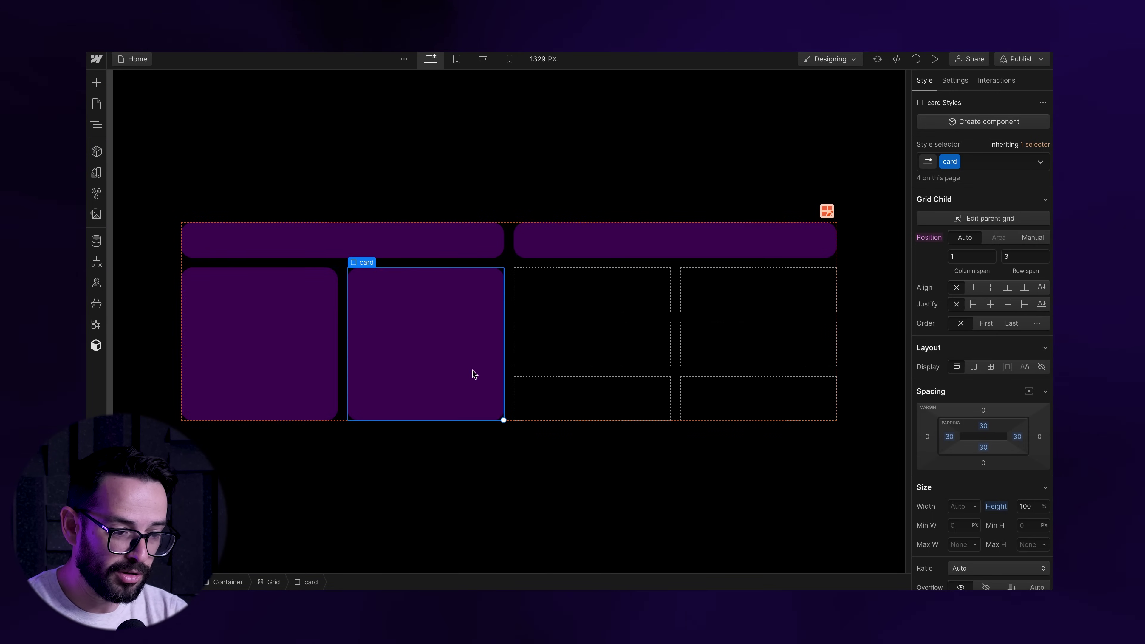
drag(503, 420, 626, 356)
key(ctrl+d)
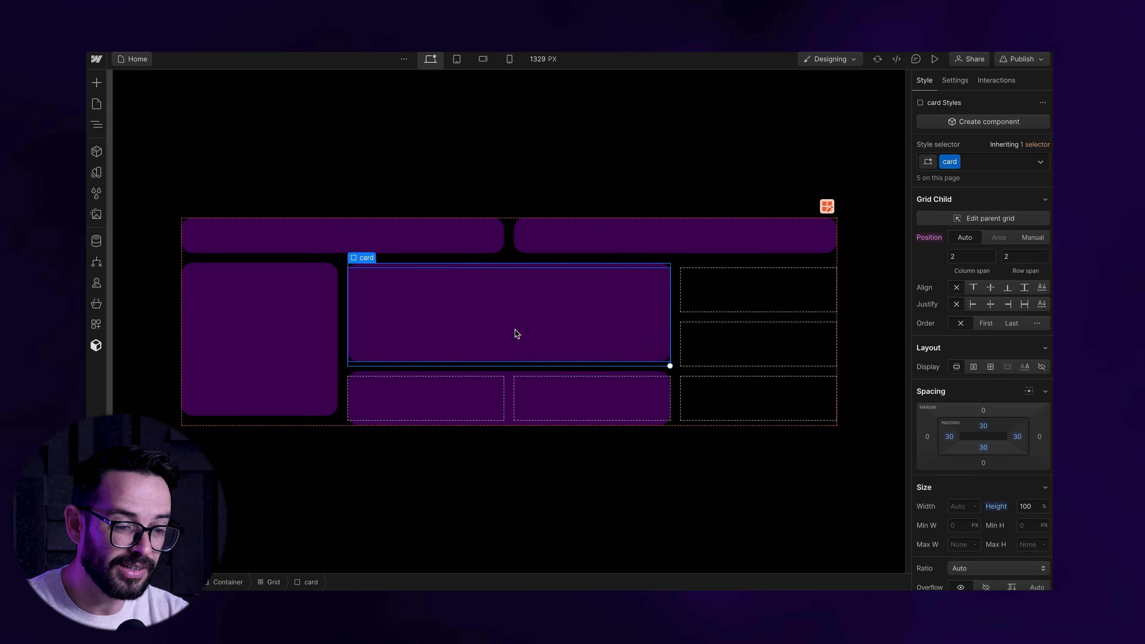
click(517, 396)
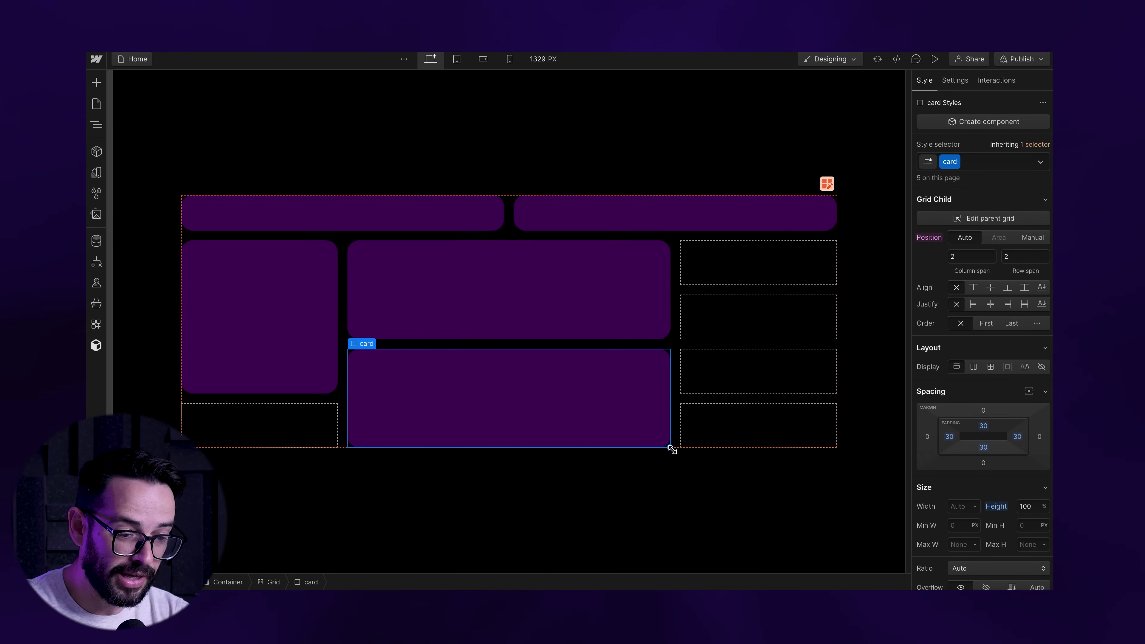
drag(671, 450, 508, 442)
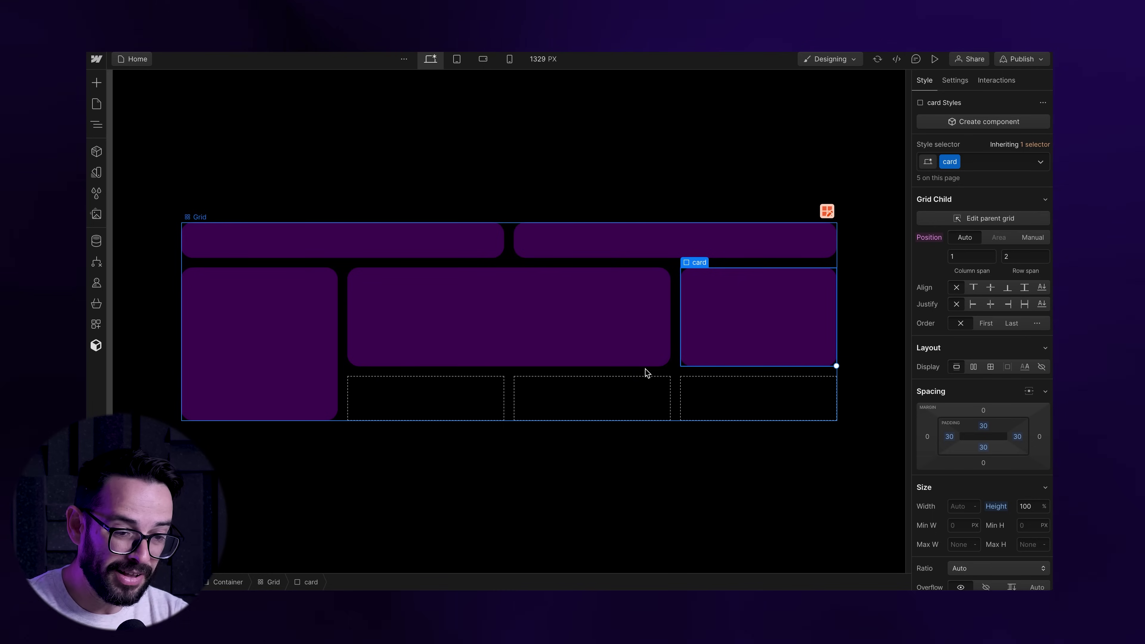
Stretch the right card to three rows and add single-cell cards to fill the empty cells
drag(836, 366, 835, 420)
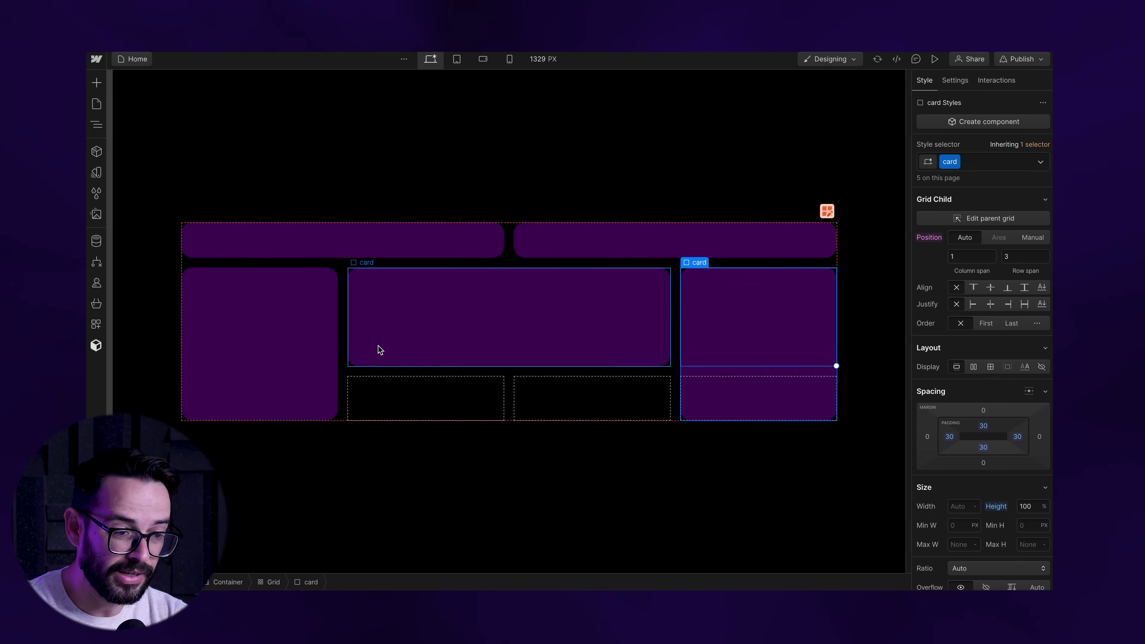
click(460, 327)
key(ctrl+d)
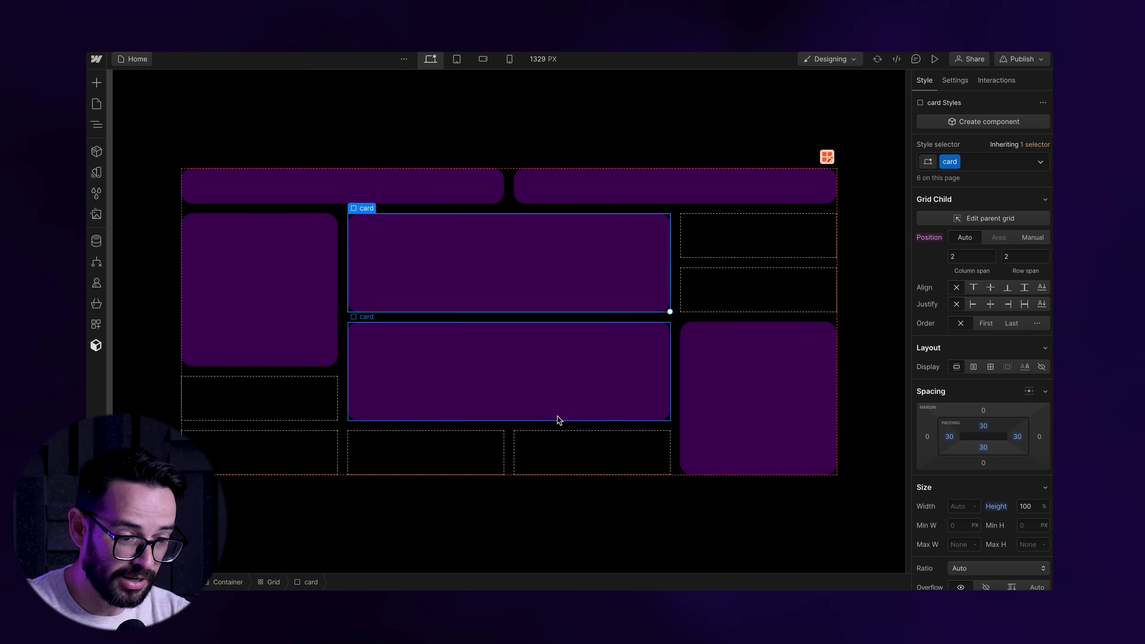
drag(668, 417, 470, 363)
key(super+d)
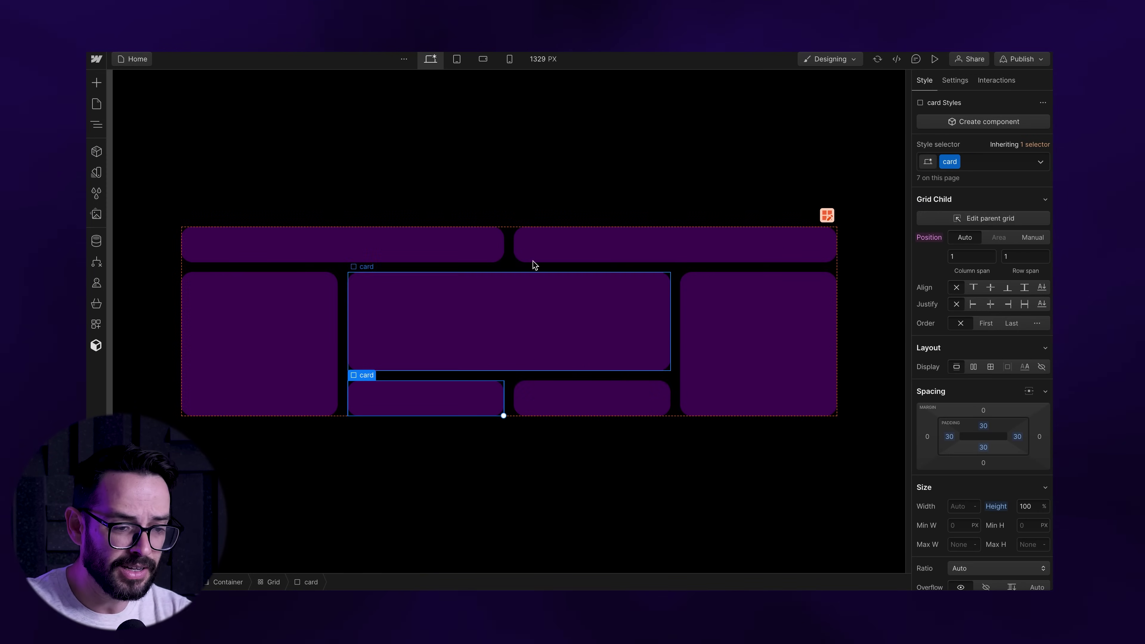
Insert an H1 heading into the top-left wide card by searching 'h1' in quick search
click(404, 238)
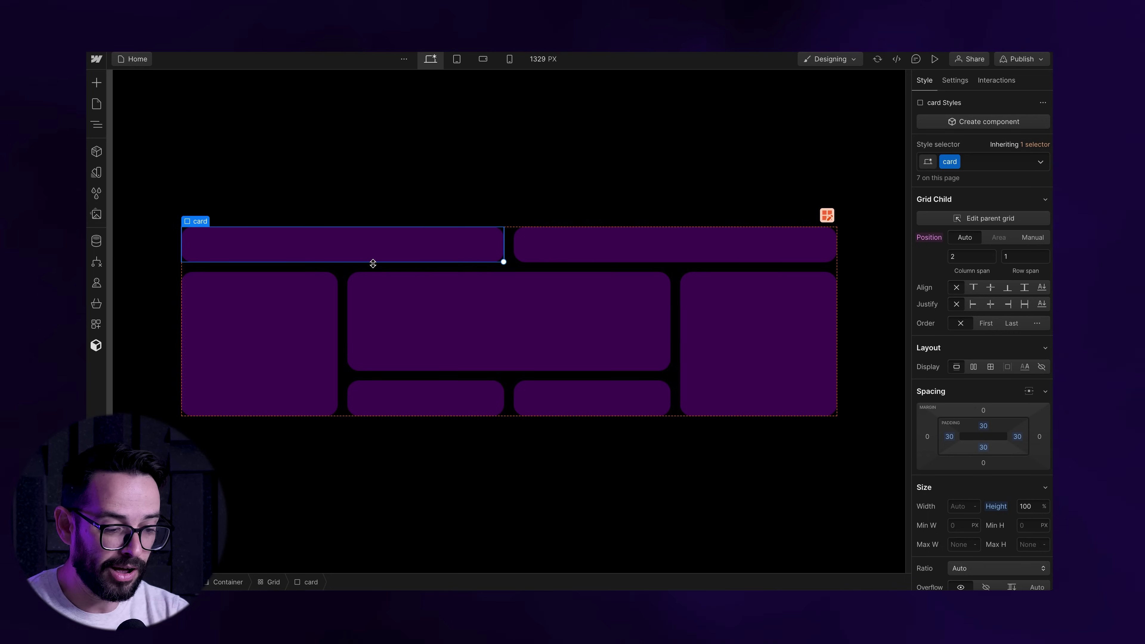
key(super+k)
text(h1)
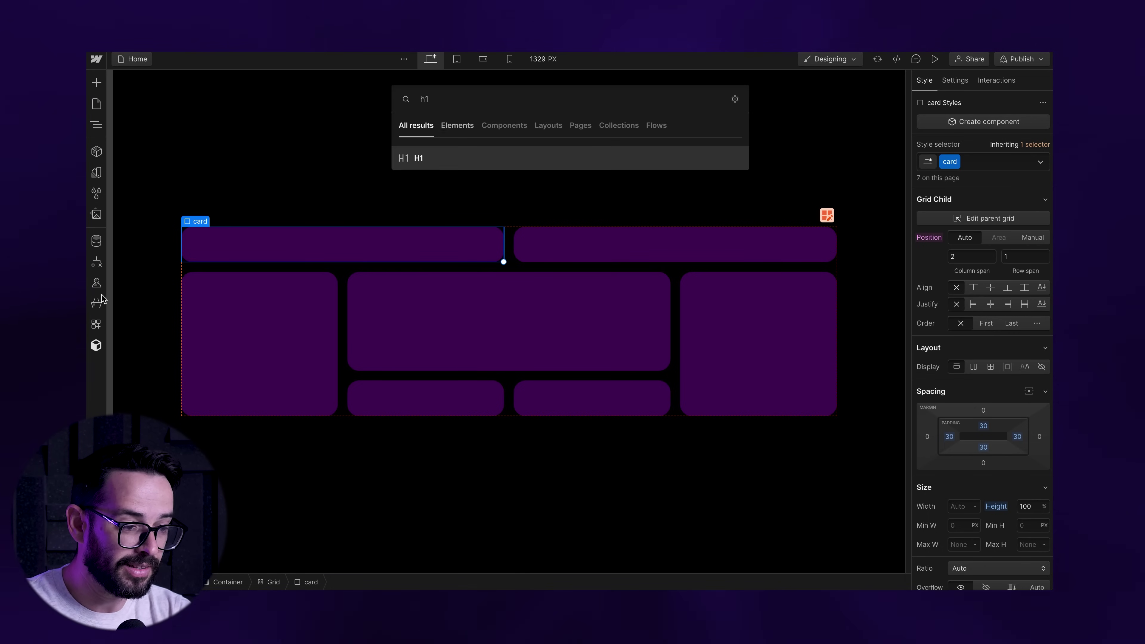
key(Return)
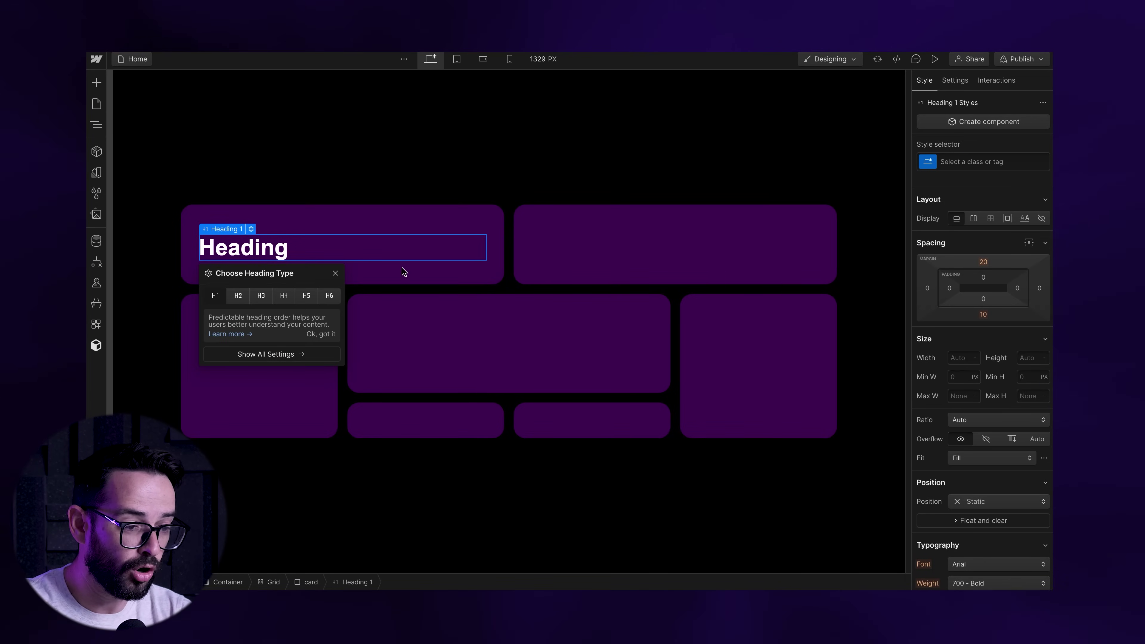
click(334, 230)
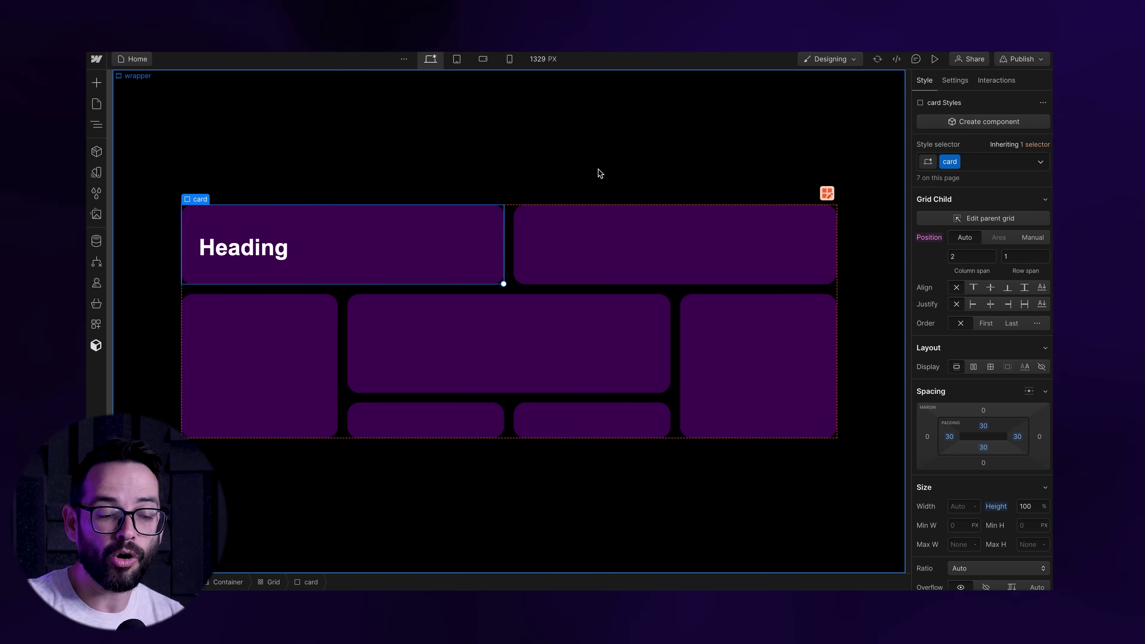